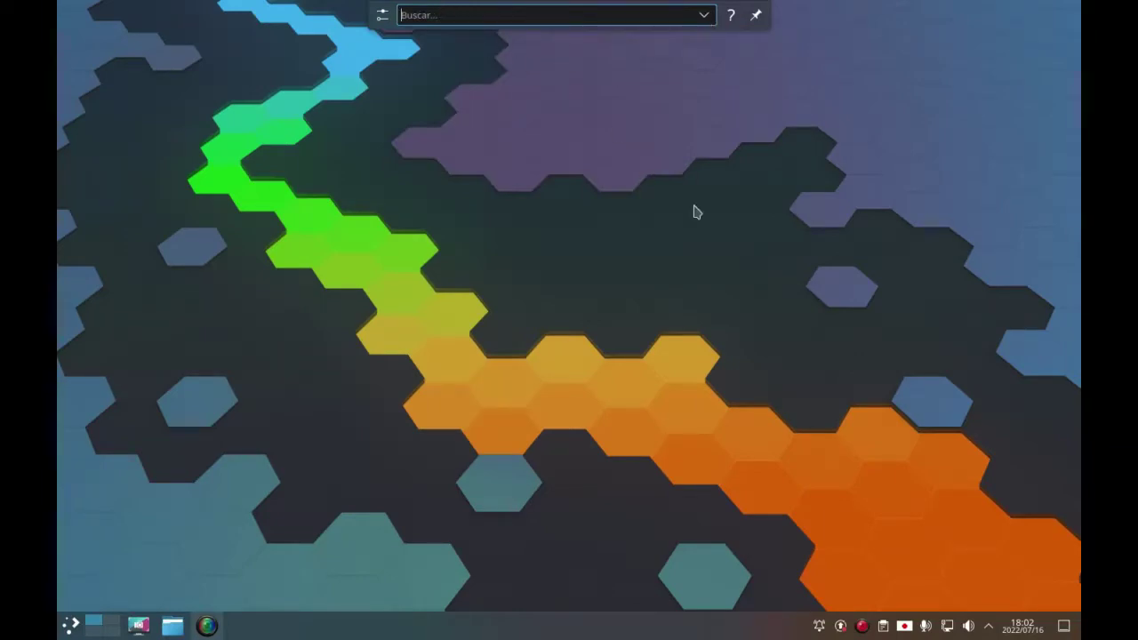
Launch Brave Web Browser by searching for "brave" from the desktop search, and close the browser window.
{"action": "type", "text": "brave"}
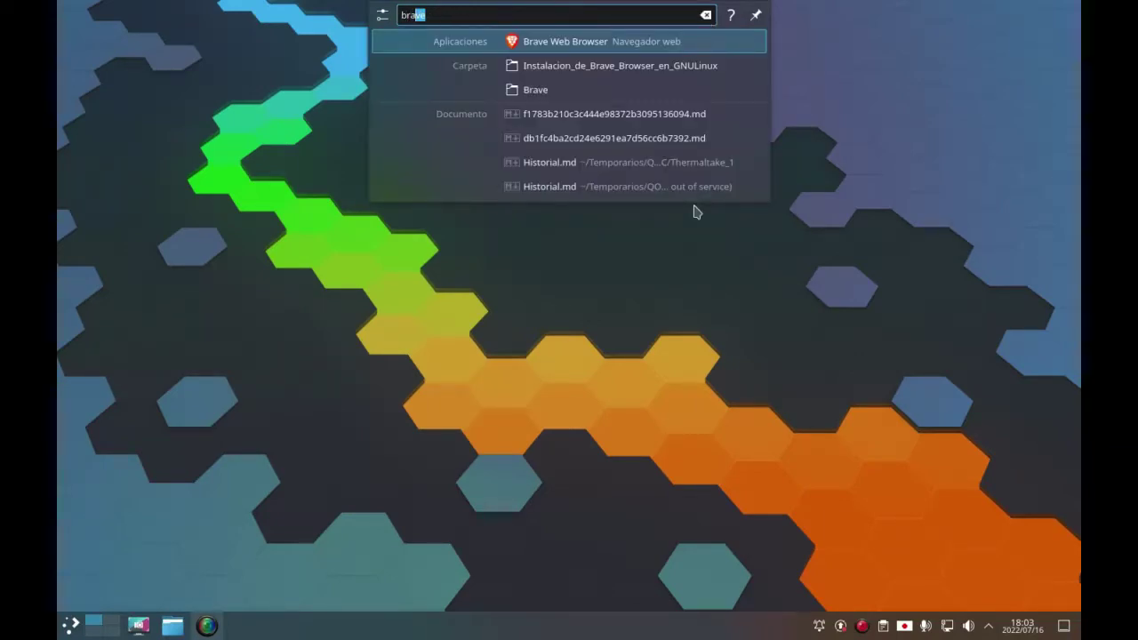
{"action": "key", "text": "Return"}
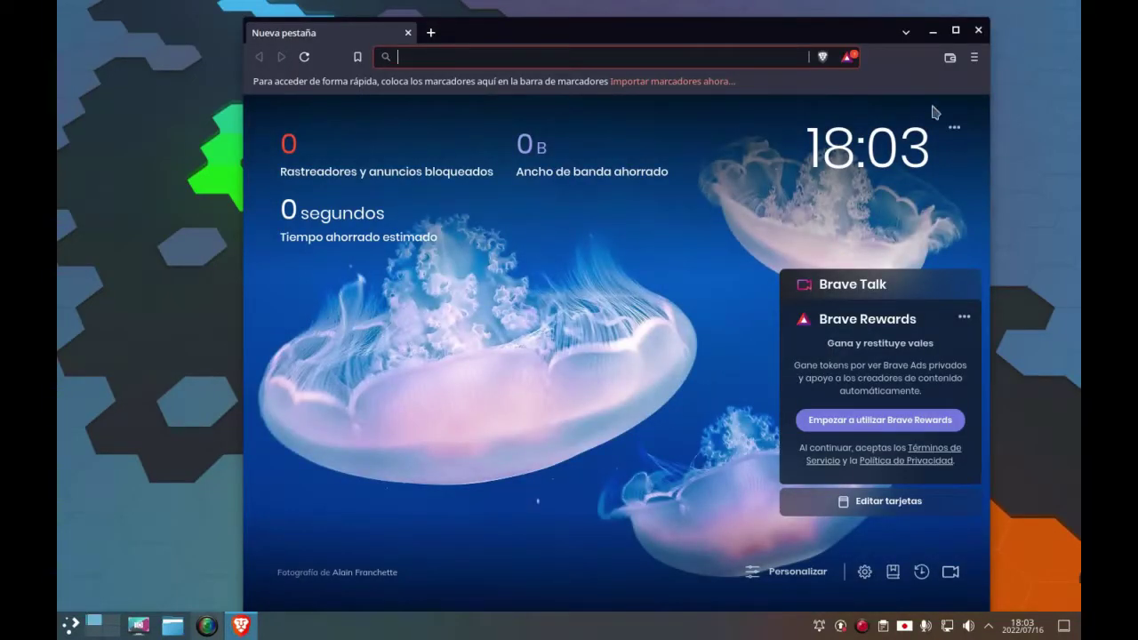
{"action": "left_click", "coordinate": [978, 30]}
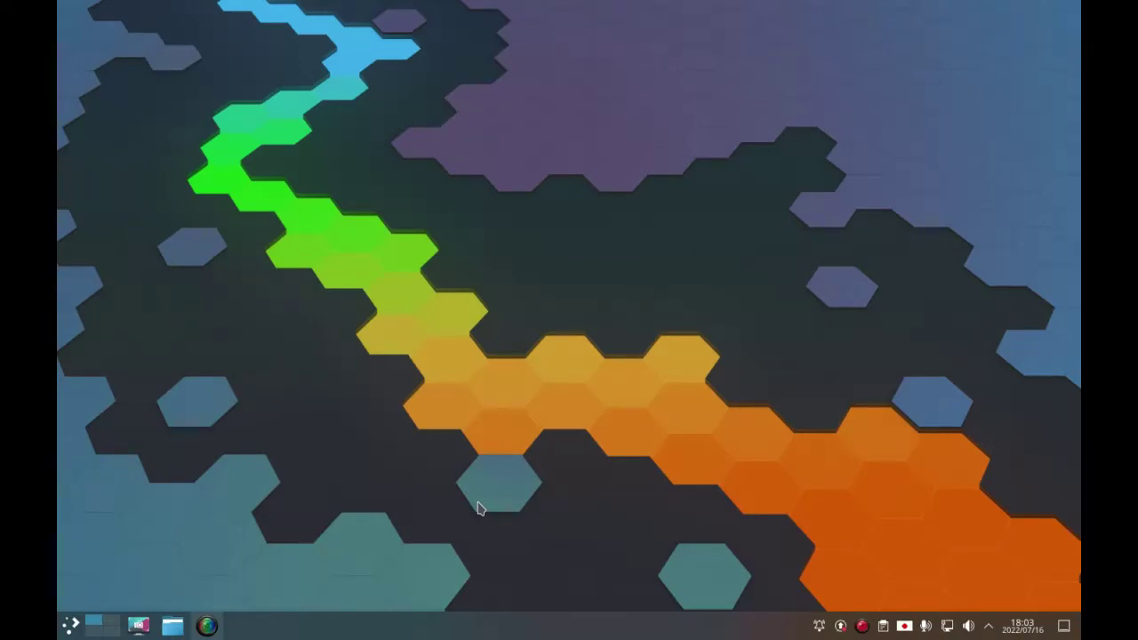
Launch Brave Web Browser by searching for "brave" in the application launcher, and close its window again.
{"action": "key", "text": "super"}
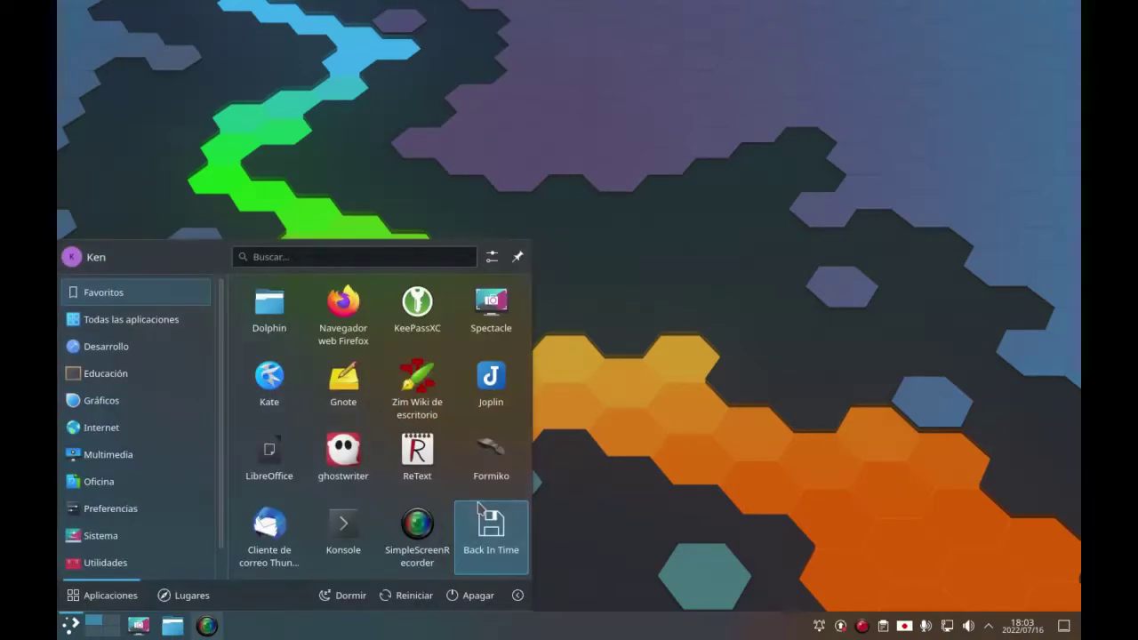
{"action": "type", "text": "br"}
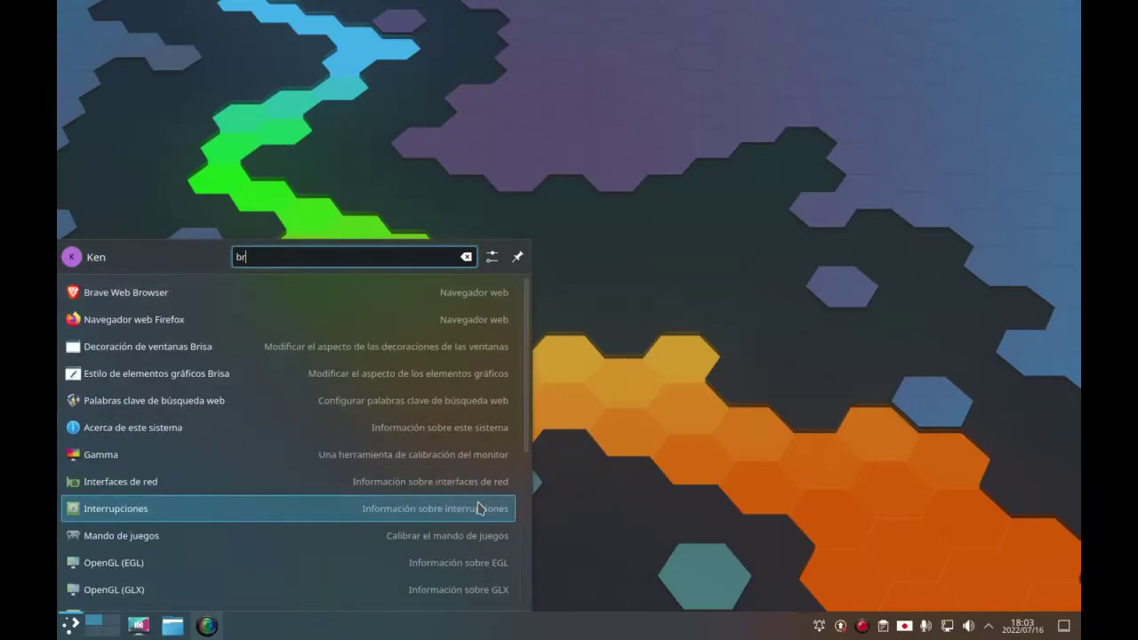
{"action": "type", "text": "ave"}
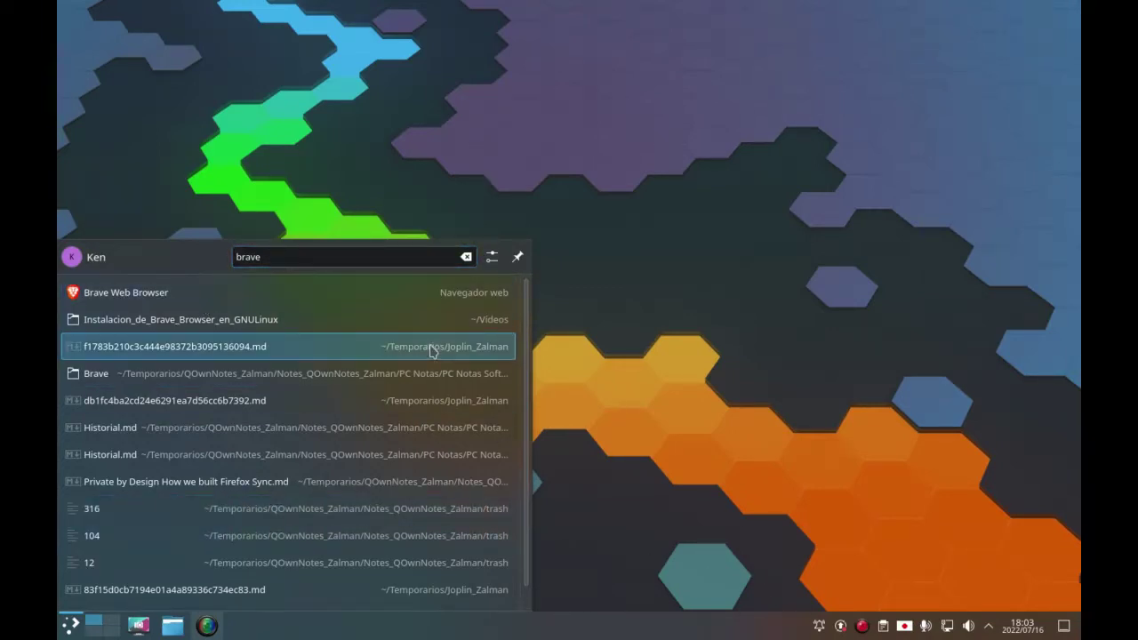
{"action": "left_click", "coordinate": [466, 256]}
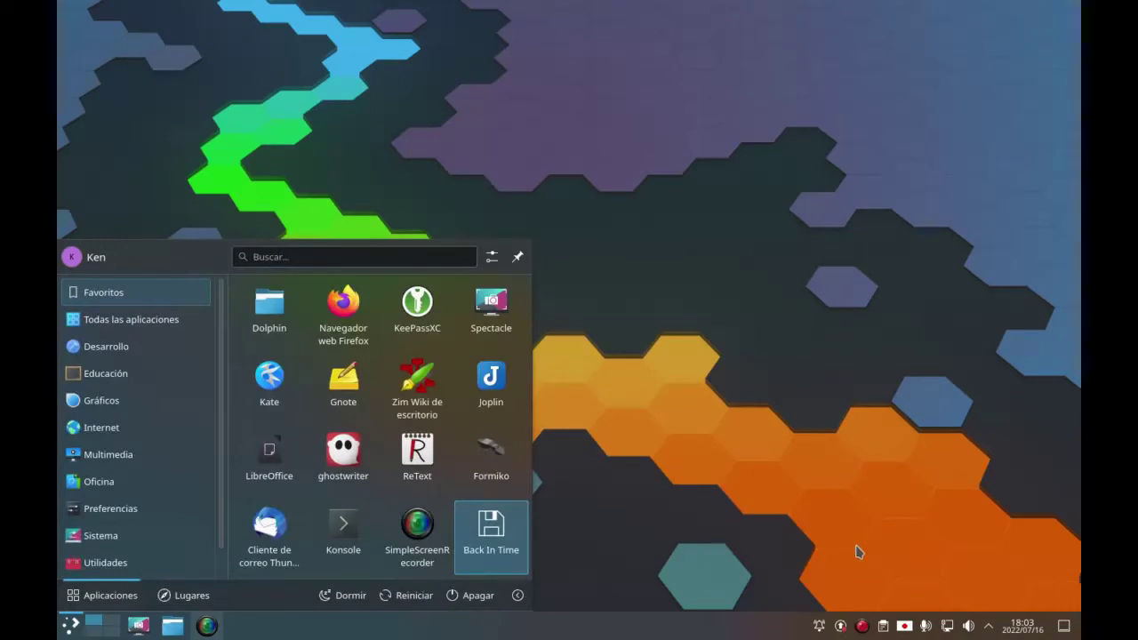
{"action": "type", "text": "brave"}
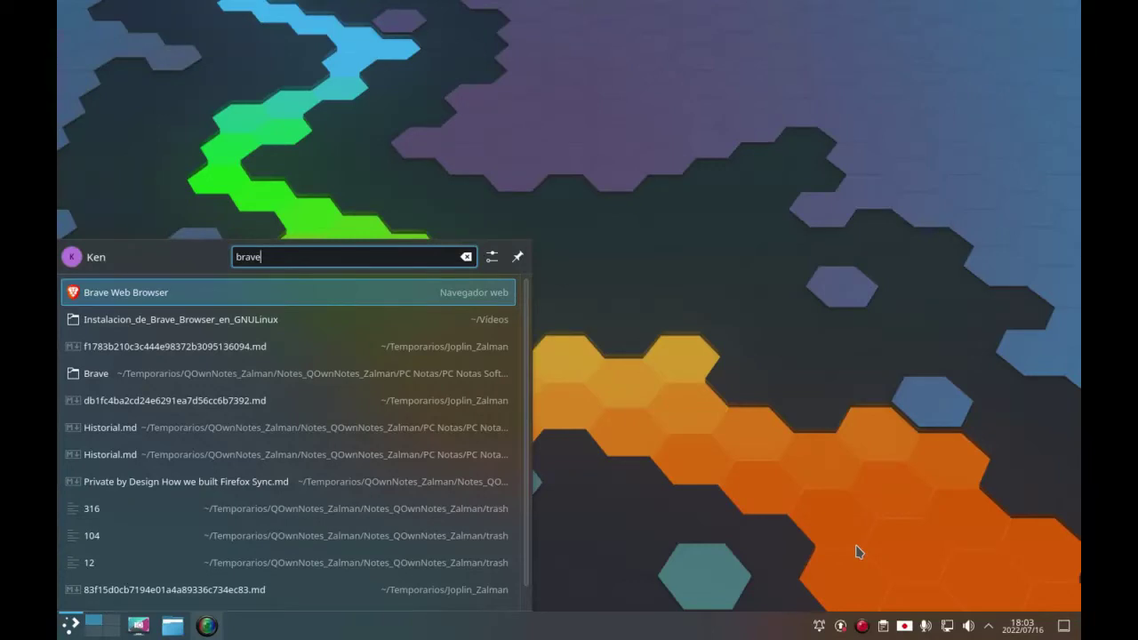
{"action": "key", "text": "Return"}
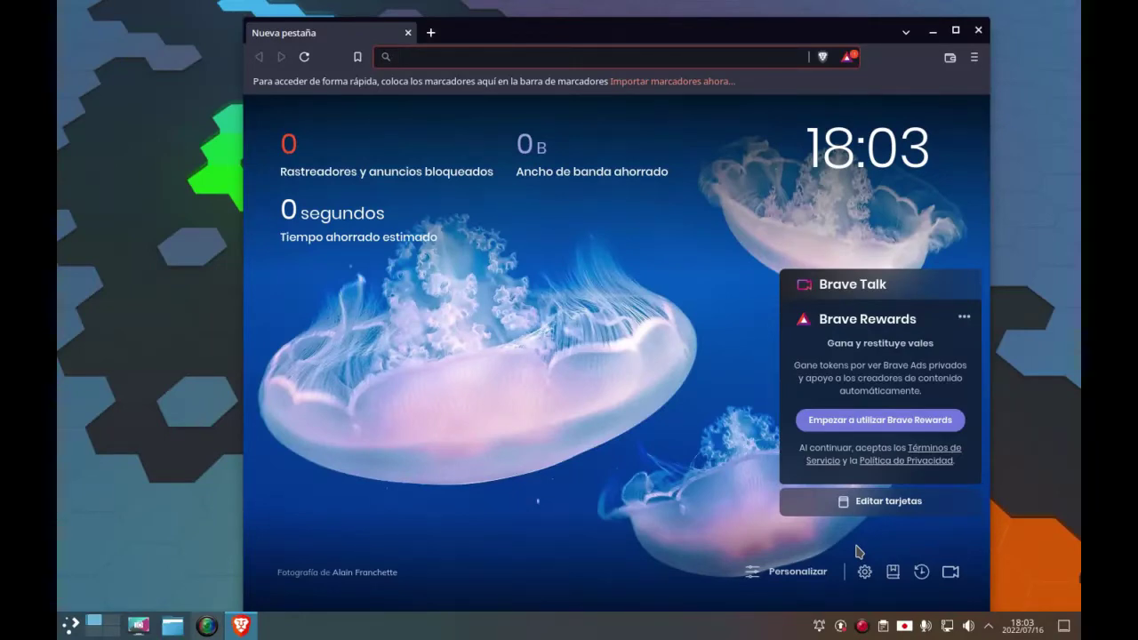
{"action": "left_click", "coordinate": [979, 31]}
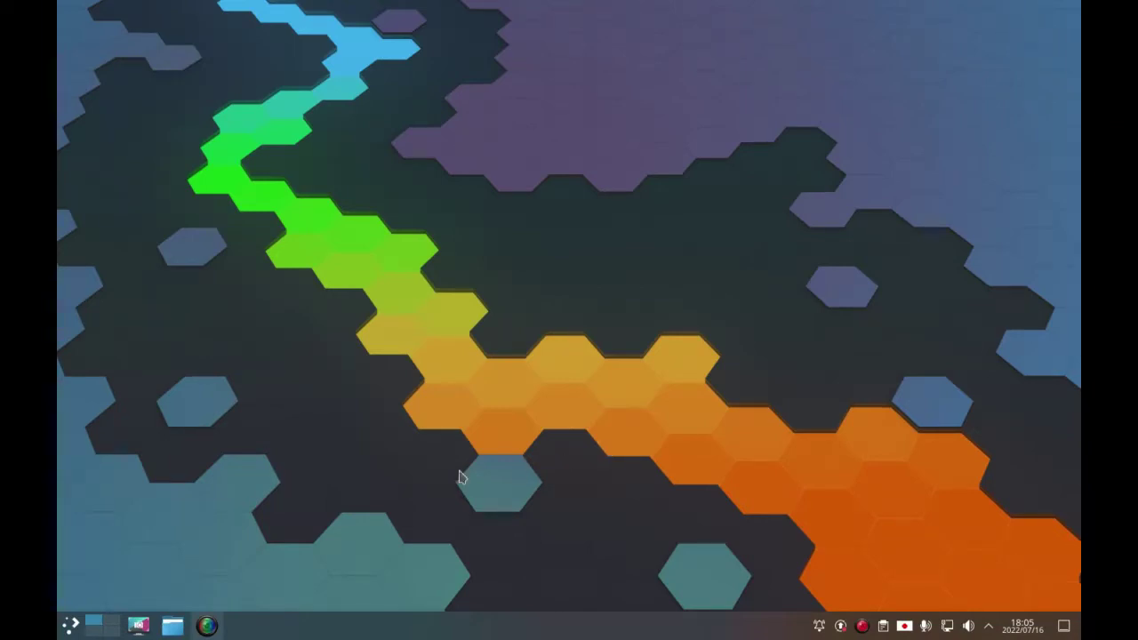
Open the Accesos rápidos page of Preferencias del sistema and start adding an application to its list.
{"action": "left_click", "coordinate": [60, 630]}
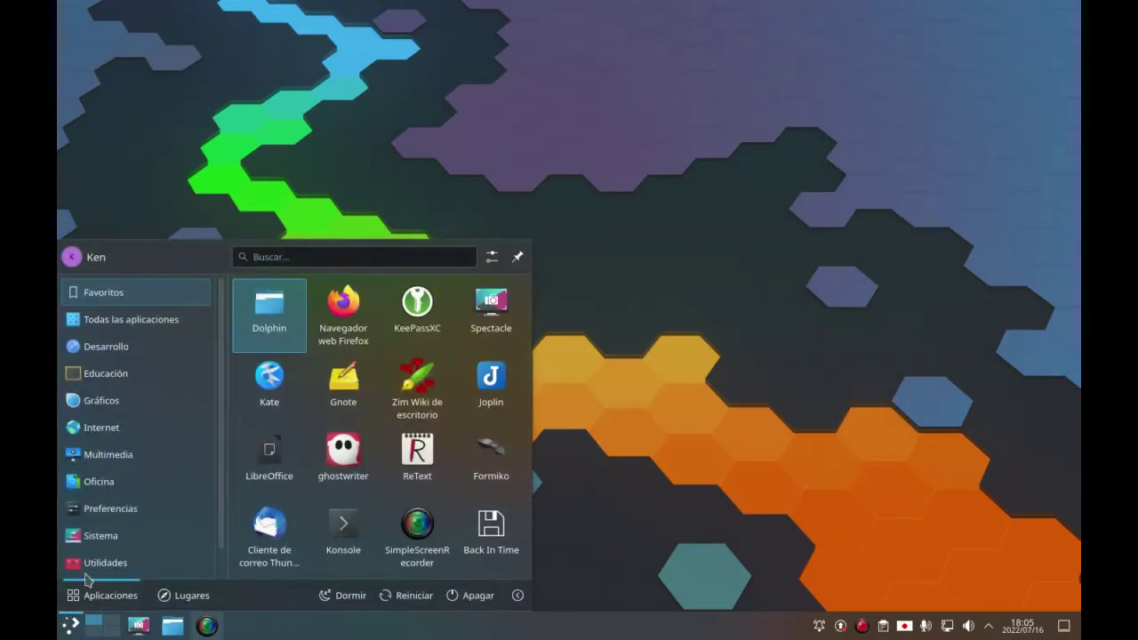
{"action": "mouse_move", "coordinate": [124, 511]}
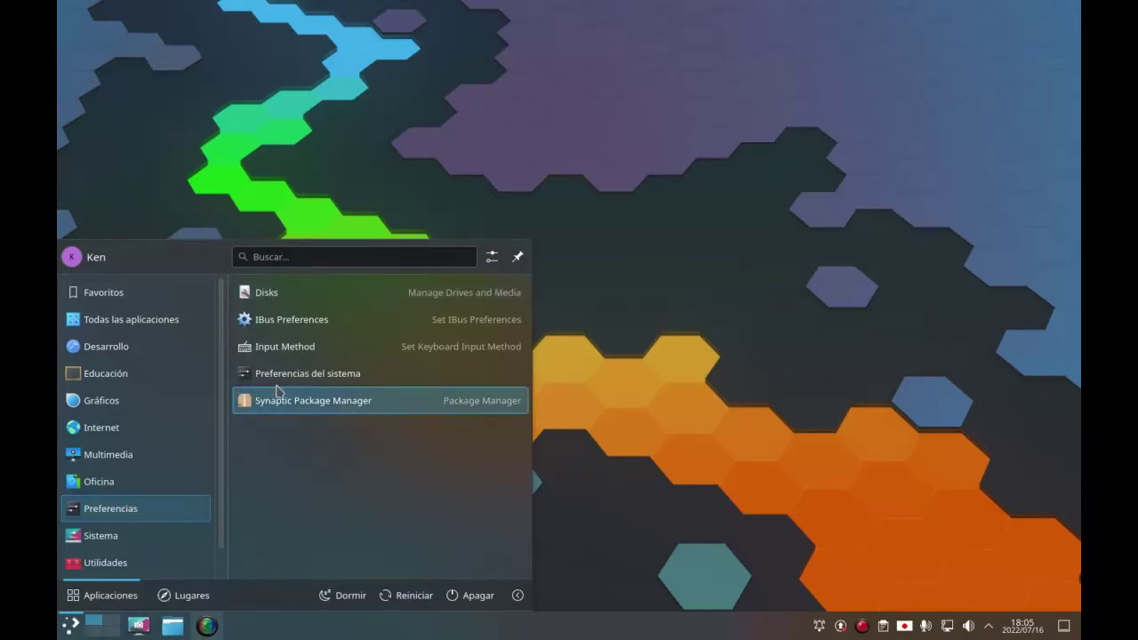
{"action": "left_click", "coordinate": [307, 373]}
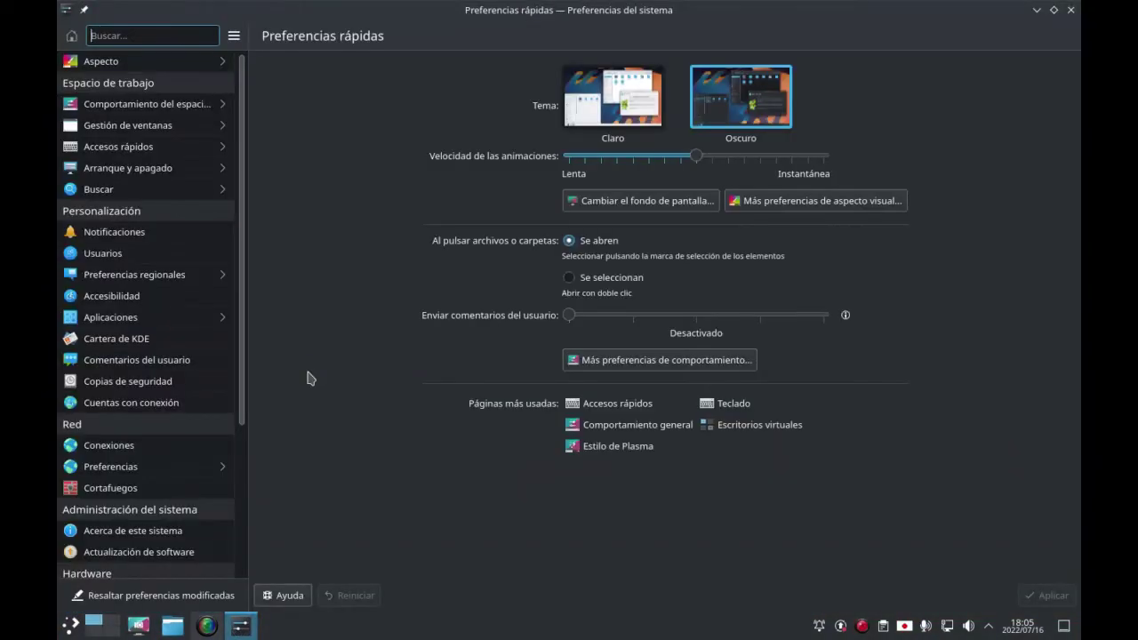
{"action": "left_click", "coordinate": [125, 153]}
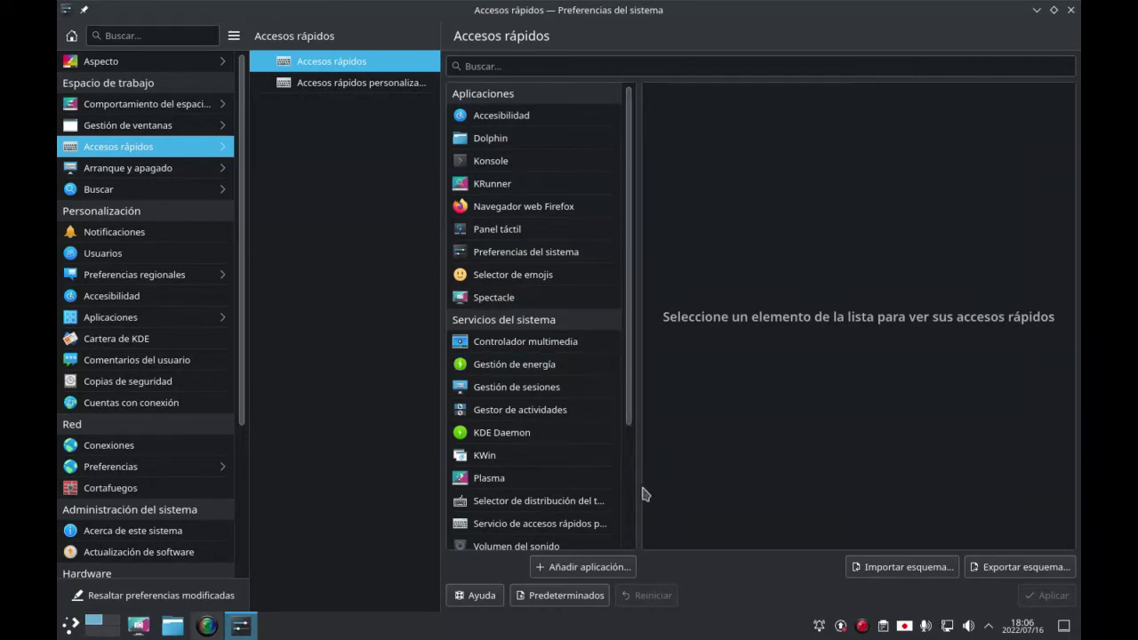
{"action": "left_click", "coordinate": [600, 574]}
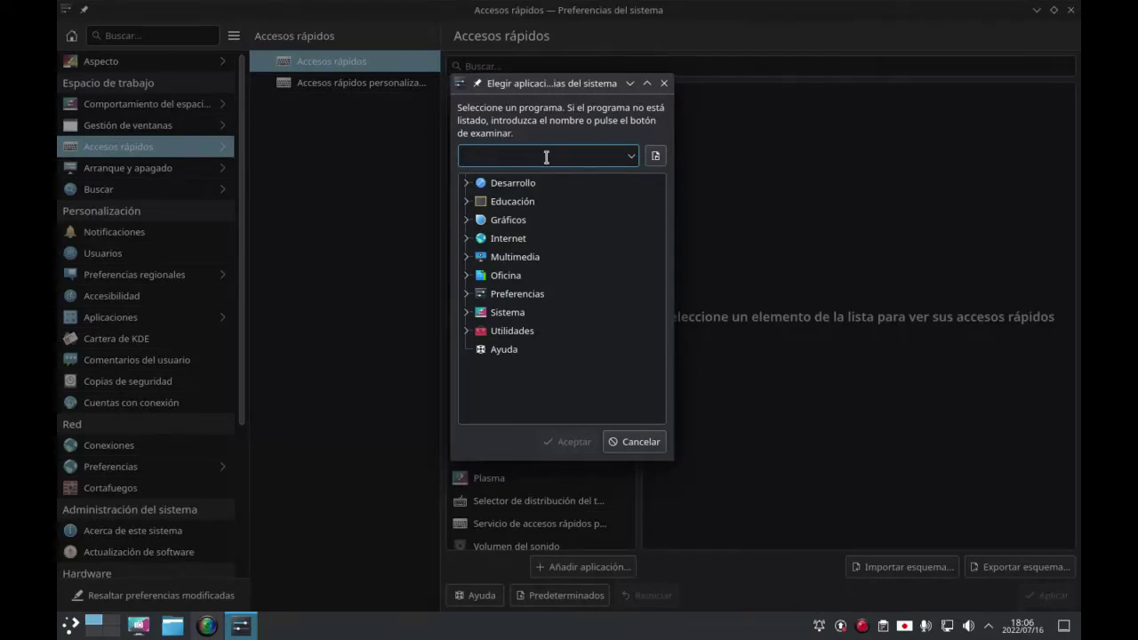
Look up Brave Web Browser in the application chooser by searching for "brave" and browsing Internet, comparing the categories with the launcher's.
{"action": "type", "text": "brave"}
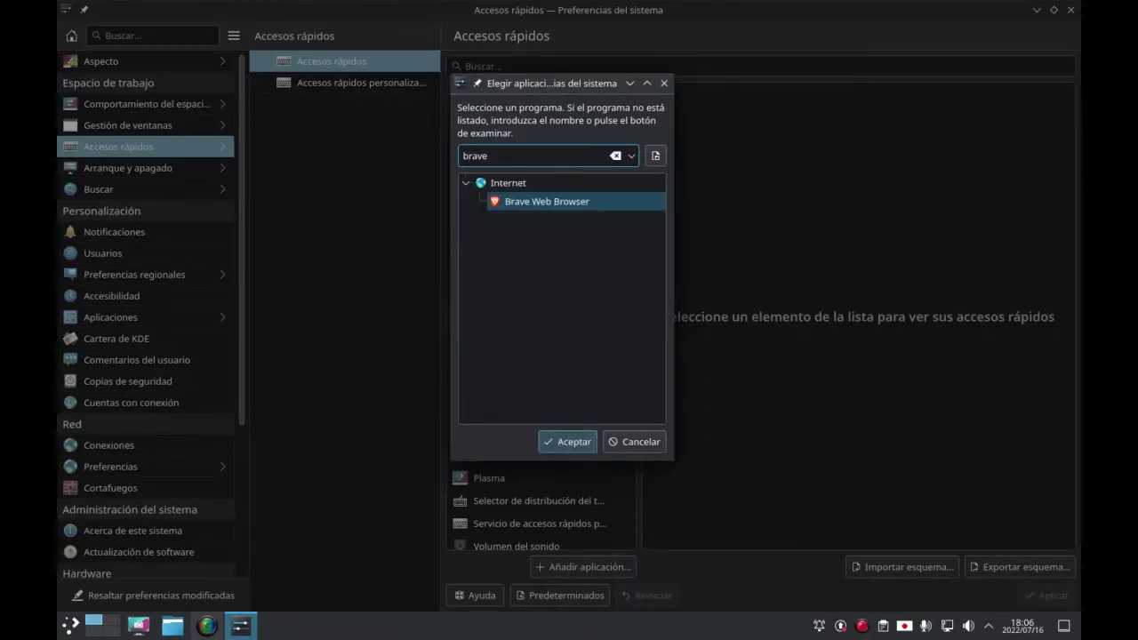
{"action": "key", "text": "BackSpace"}
{"action": "key", "text": "BackSpace"}
{"action": "key", "text": "BackSpace"}
{"action": "key", "text": "BackSpace"}
{"action": "key", "text": "BackSpace"}
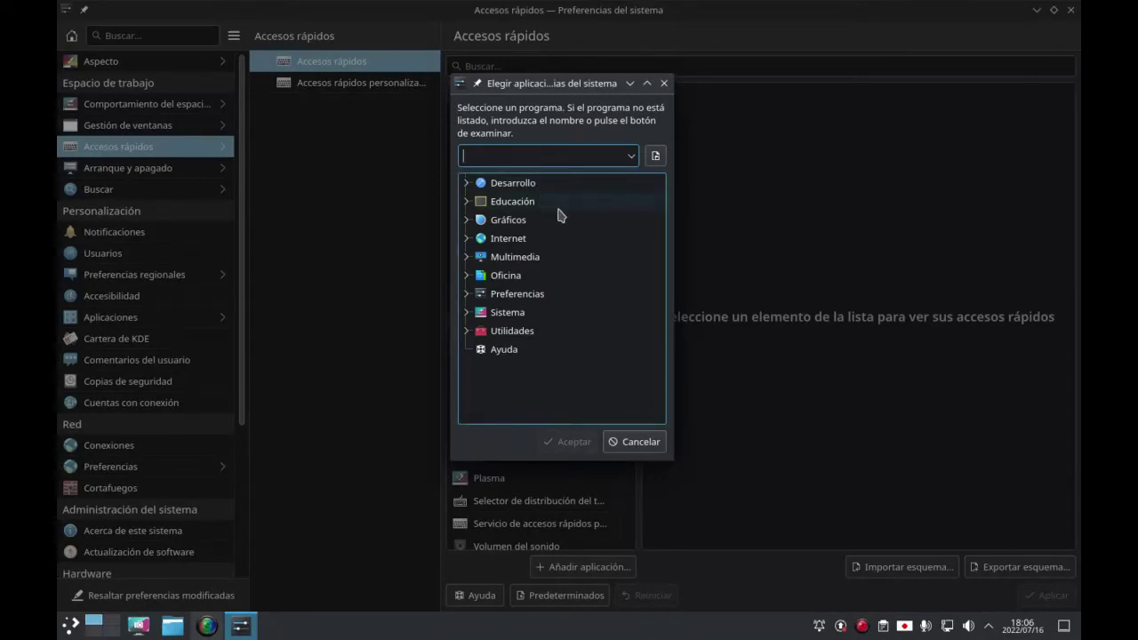
{"action": "left_click", "coordinate": [468, 239]}
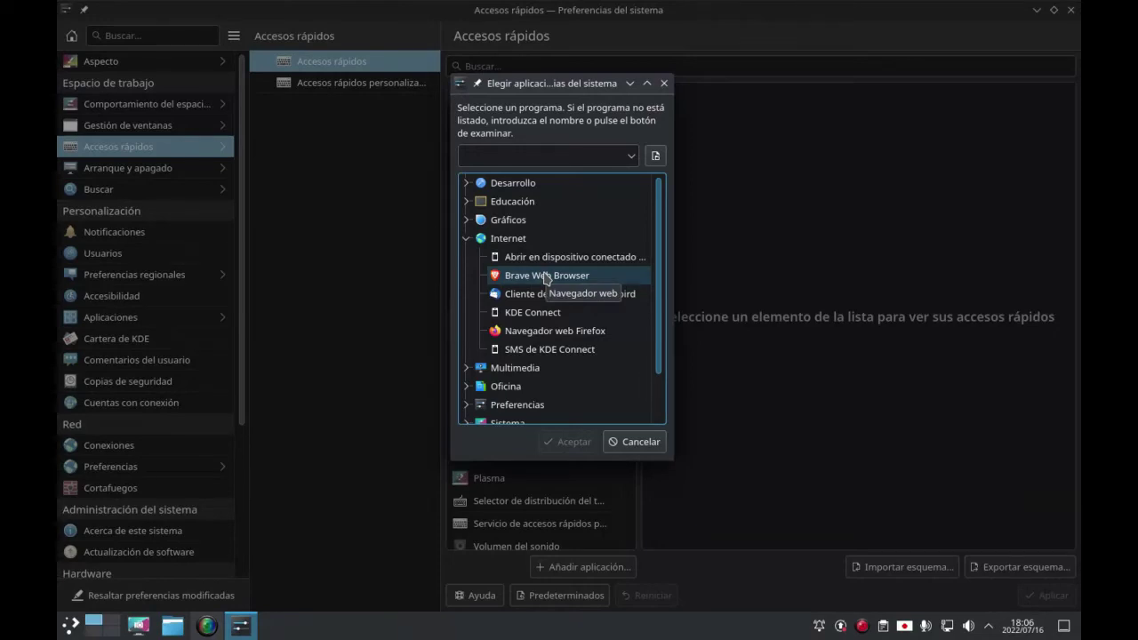
{"action": "left_click", "coordinate": [467, 239]}
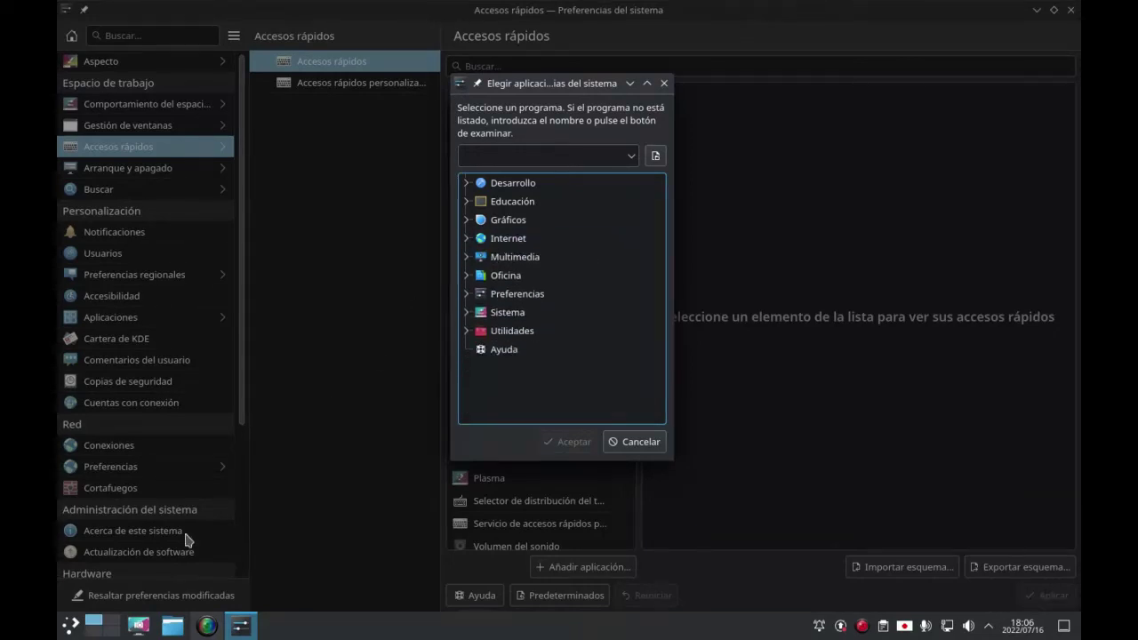
{"action": "left_click", "coordinate": [66, 627]}
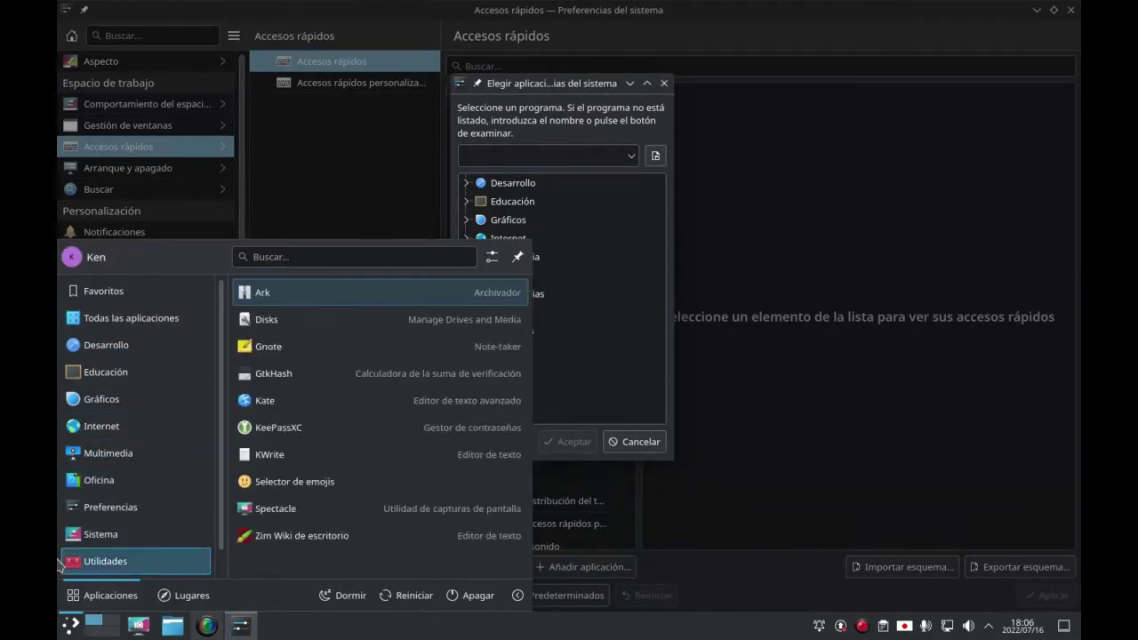
{"action": "left_click", "coordinate": [65, 627]}
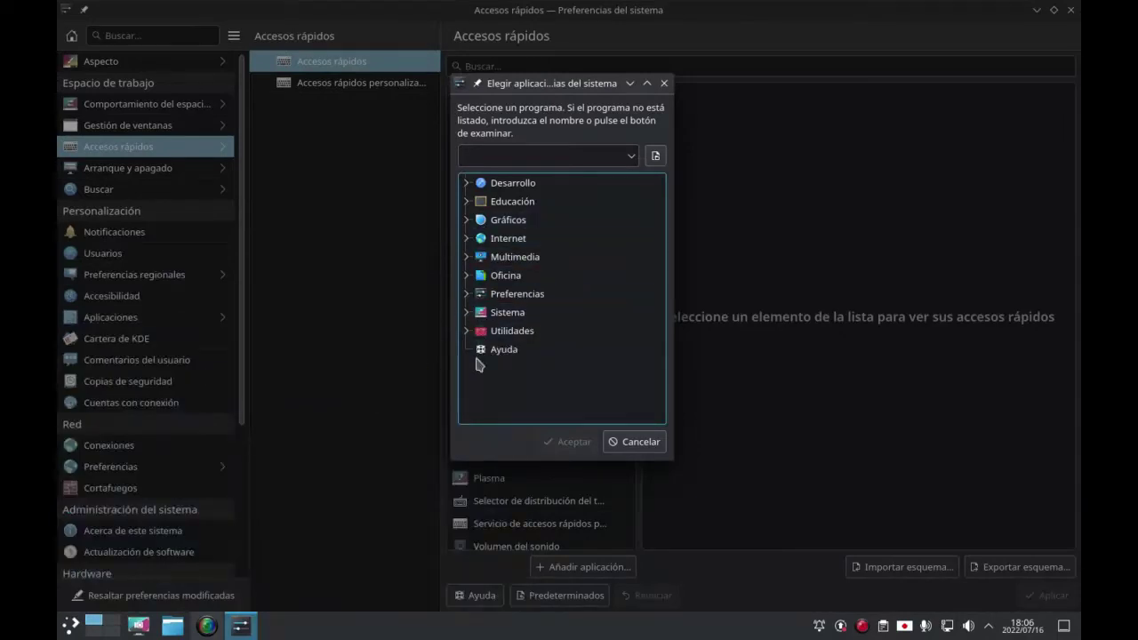
Add Brave Web Browser from the Internet category to the applications with shortcuts.
{"action": "left_click", "coordinate": [465, 240]}
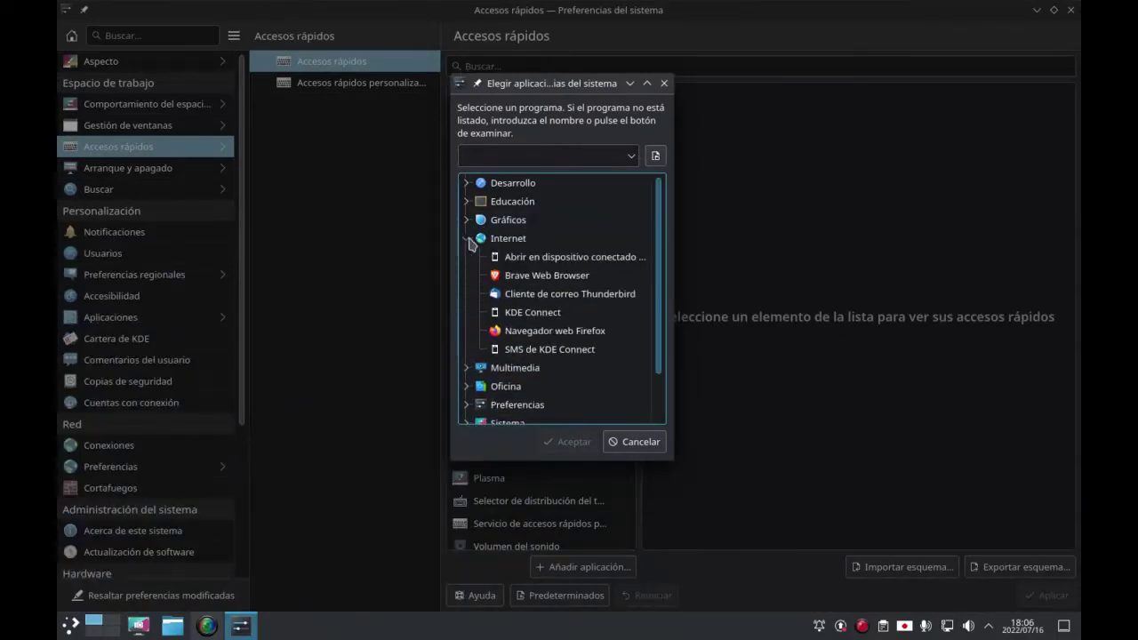
{"action": "left_click", "coordinate": [515, 276]}
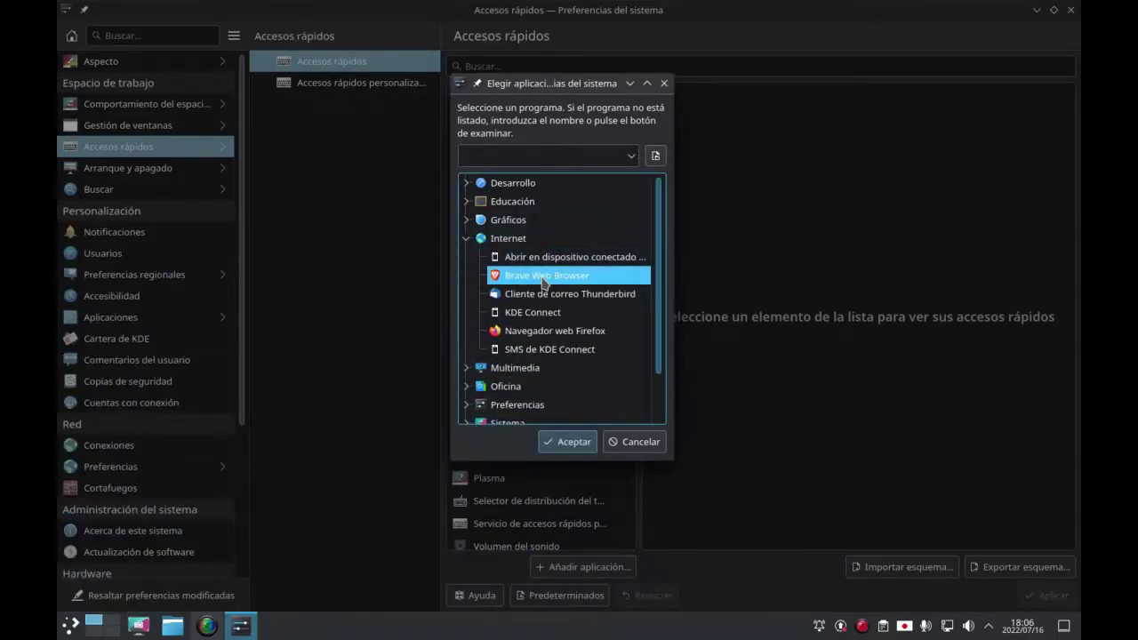
{"action": "left_click", "coordinate": [565, 437]}
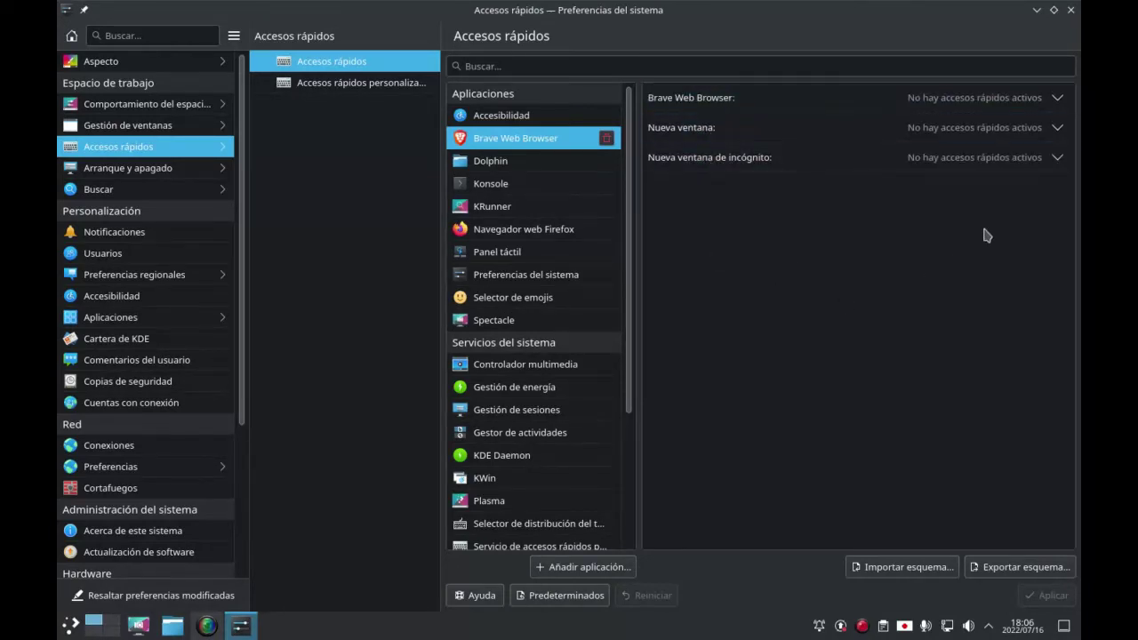
Assign Control+Alt+B as a custom shortcut for launching Brave Web Browser, and delete that shortcut again.
{"action": "left_click", "coordinate": [1059, 99]}
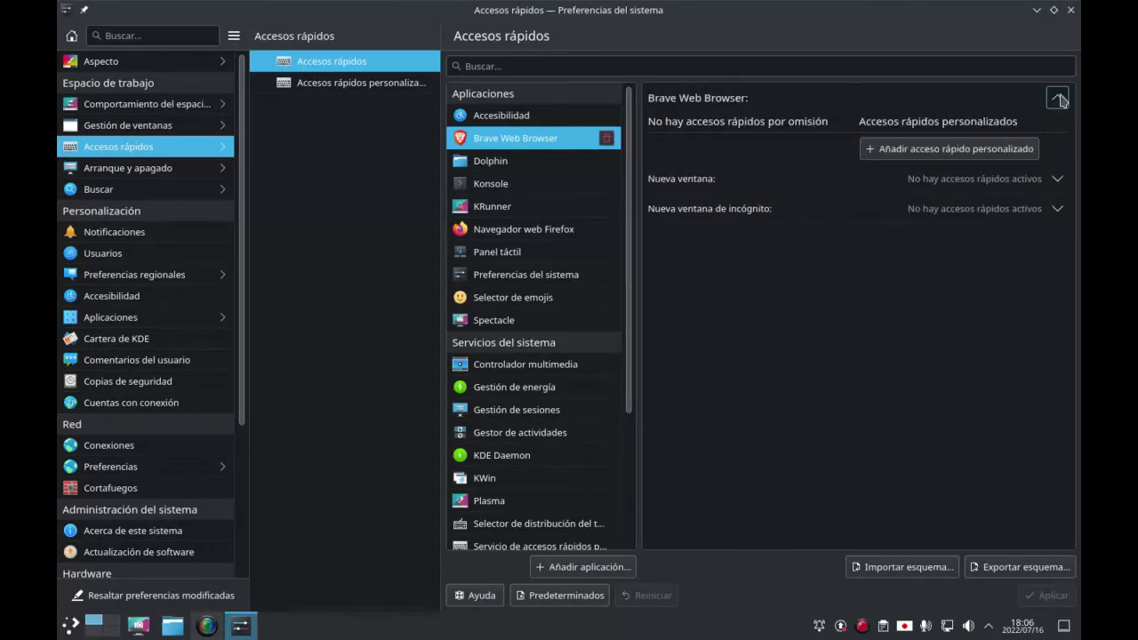
{"action": "left_click", "coordinate": [928, 151]}
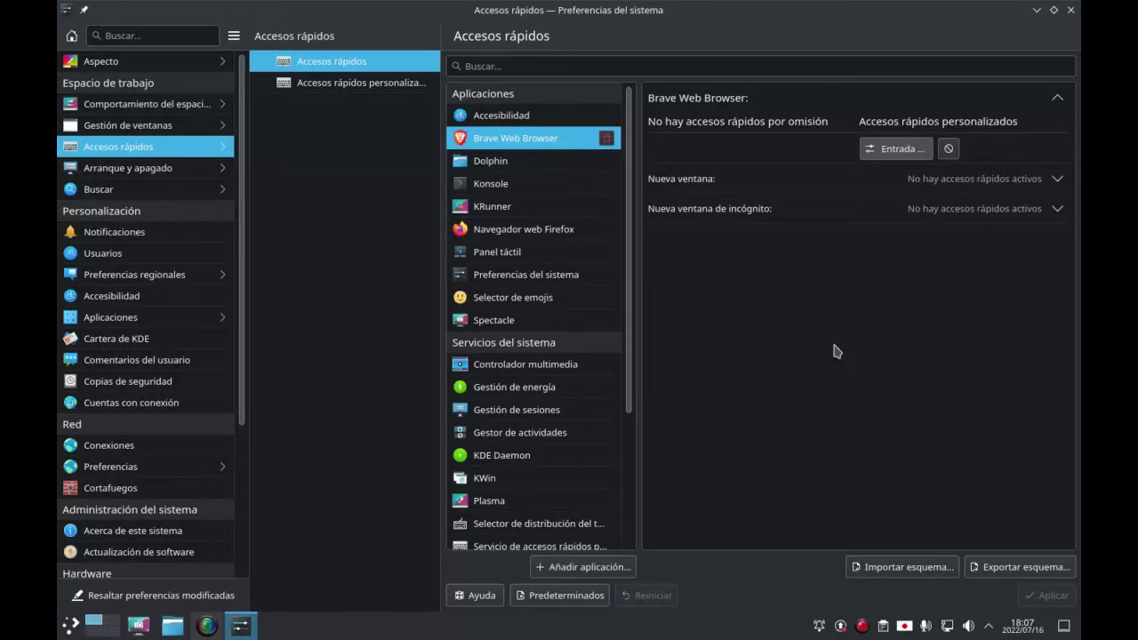
{"action": "key", "text": "ctrl"}
{"action": "key", "text": "alt"}
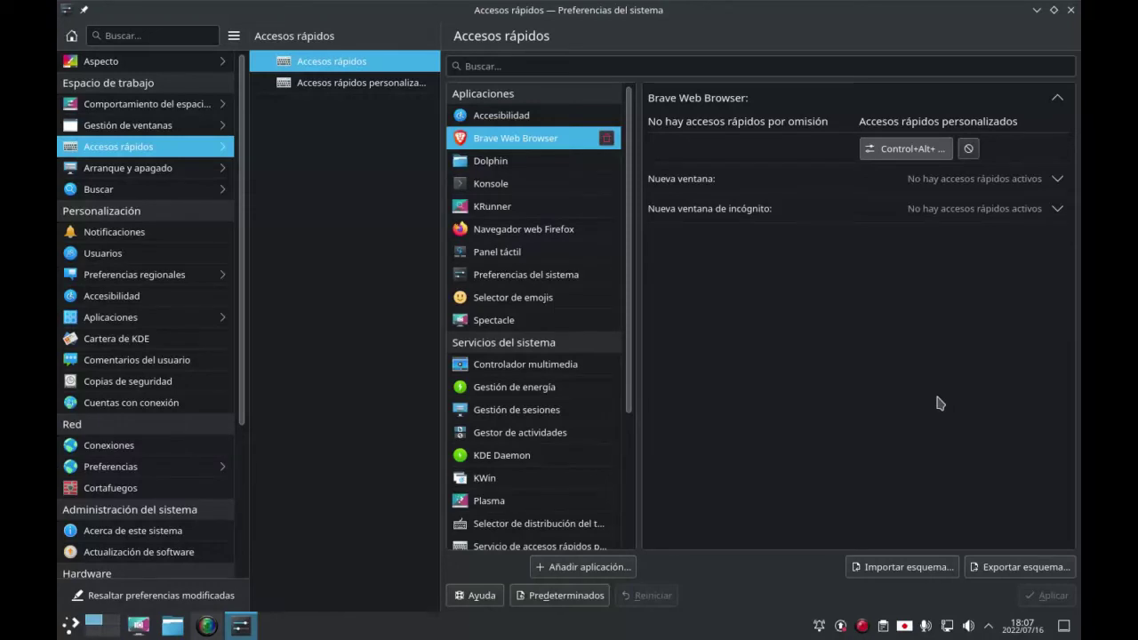
{"action": "key", "text": "ctrl+alt+b"}
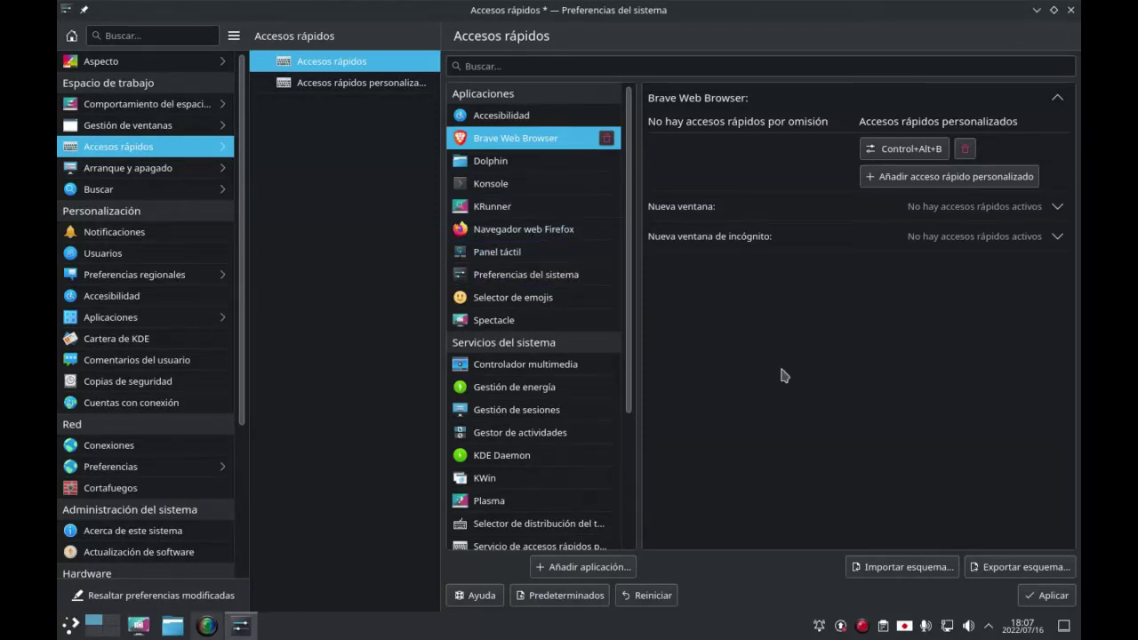
{"action": "left_click", "coordinate": [966, 148]}
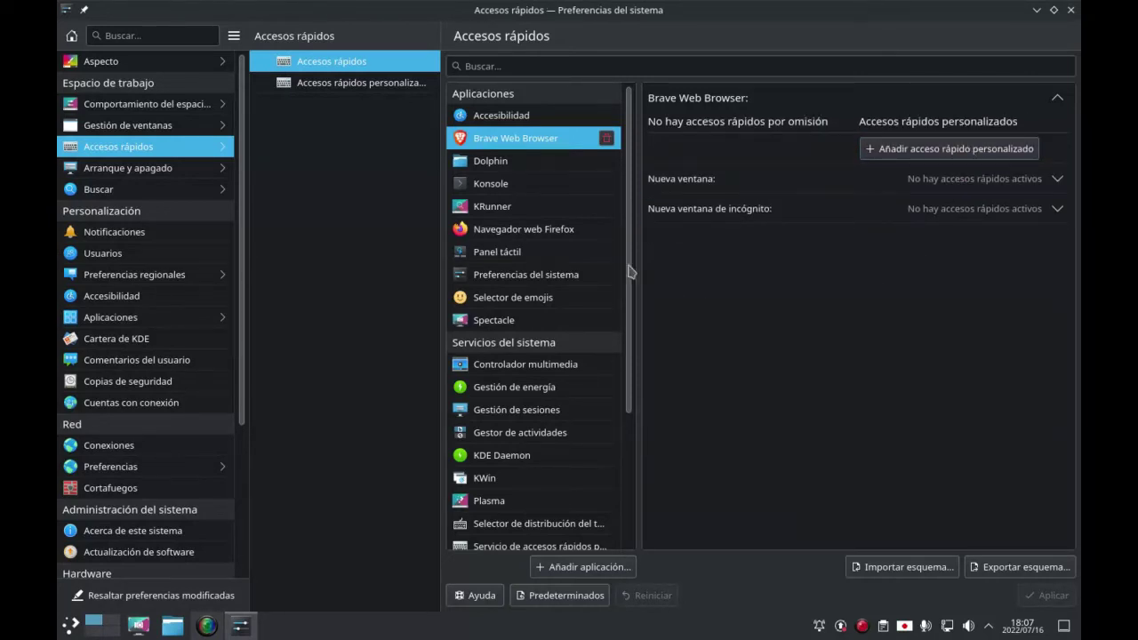
Check Konsole's shortcuts and try to assign its Control+Alt+T to Brave Web Browser, declining the reassignment.
{"action": "left_click", "coordinate": [530, 185]}
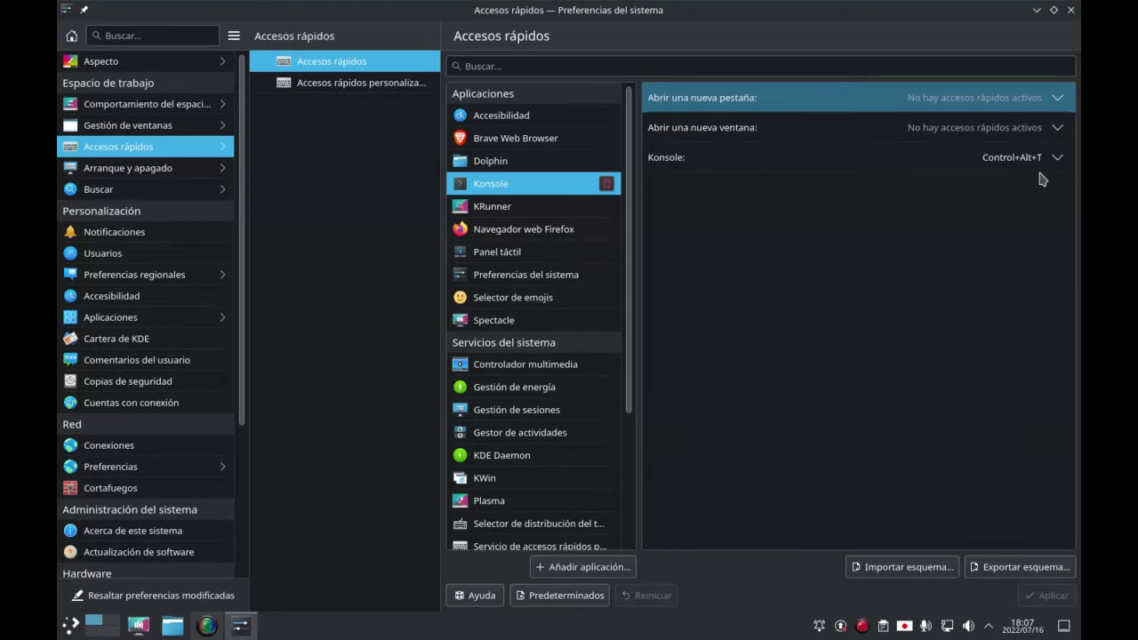
{"action": "left_click", "coordinate": [546, 145]}
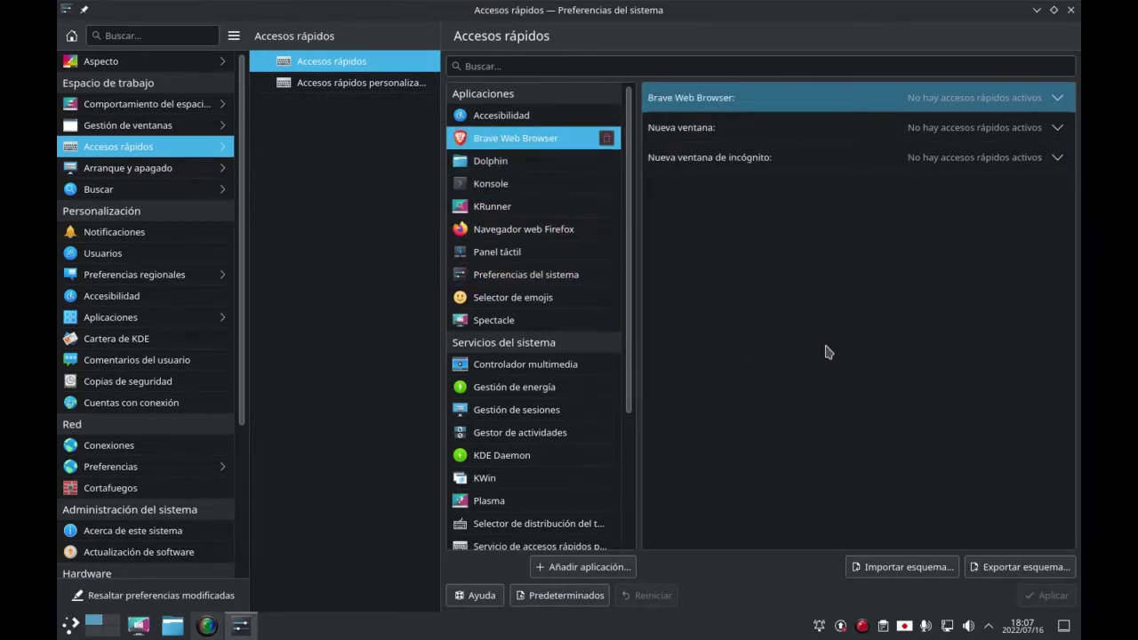
{"action": "left_click", "coordinate": [1035, 102]}
{"action": "left_click", "coordinate": [976, 144]}
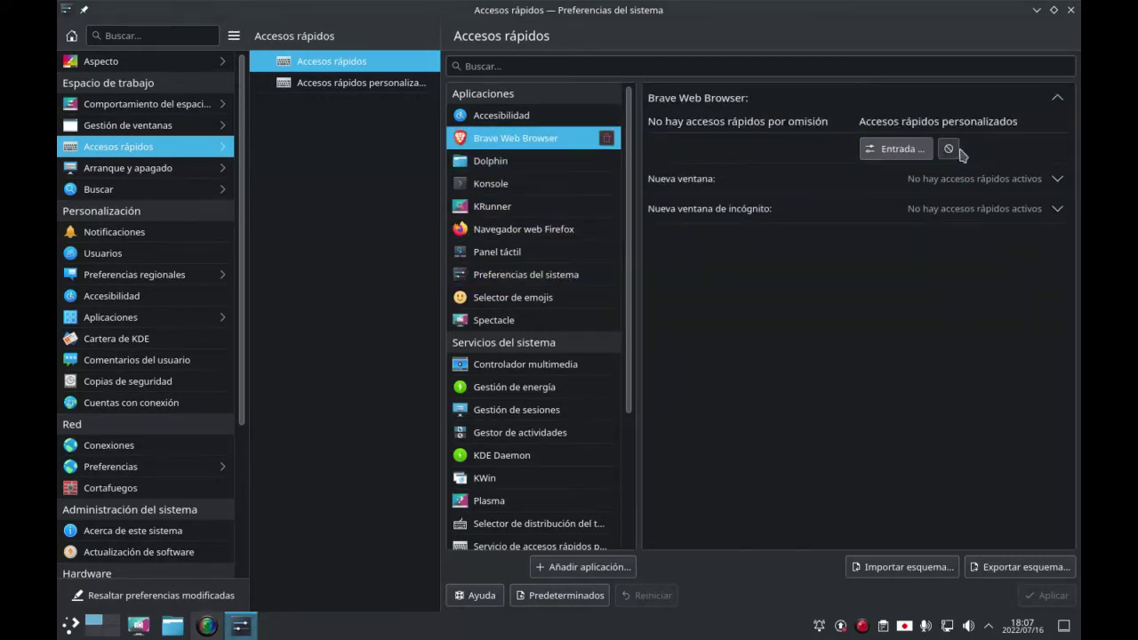
{"action": "key", "text": "ctrl+alt"}
{"action": "key", "text": "ctrl+alt+t"}
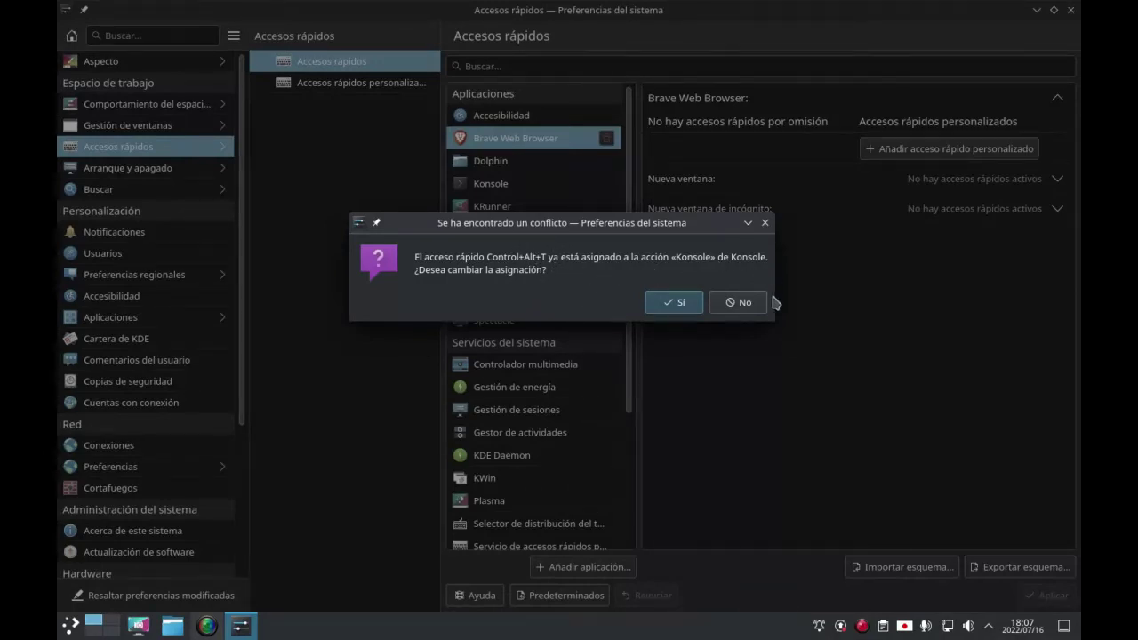
{"action": "left_click", "coordinate": [739, 302]}
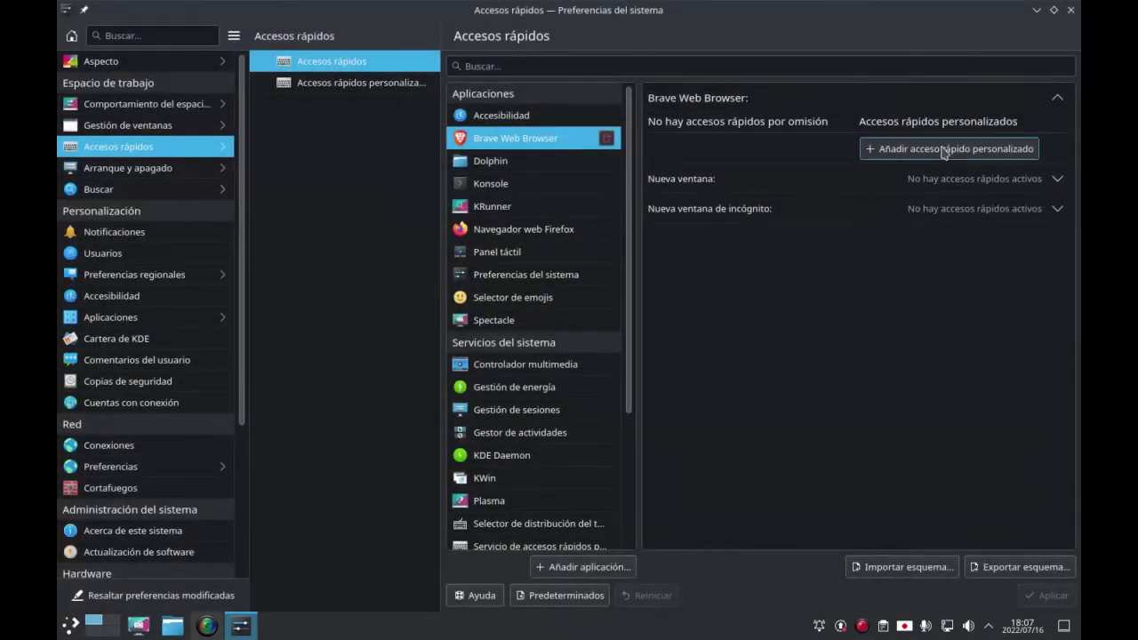
Add Control+Alt+B as the custom shortcut for launching Brave Web Browser.
{"action": "left_click", "coordinate": [944, 148]}
{"action": "key", "text": "ctrl"}
{"action": "key", "text": "ctrl+alt+b"}
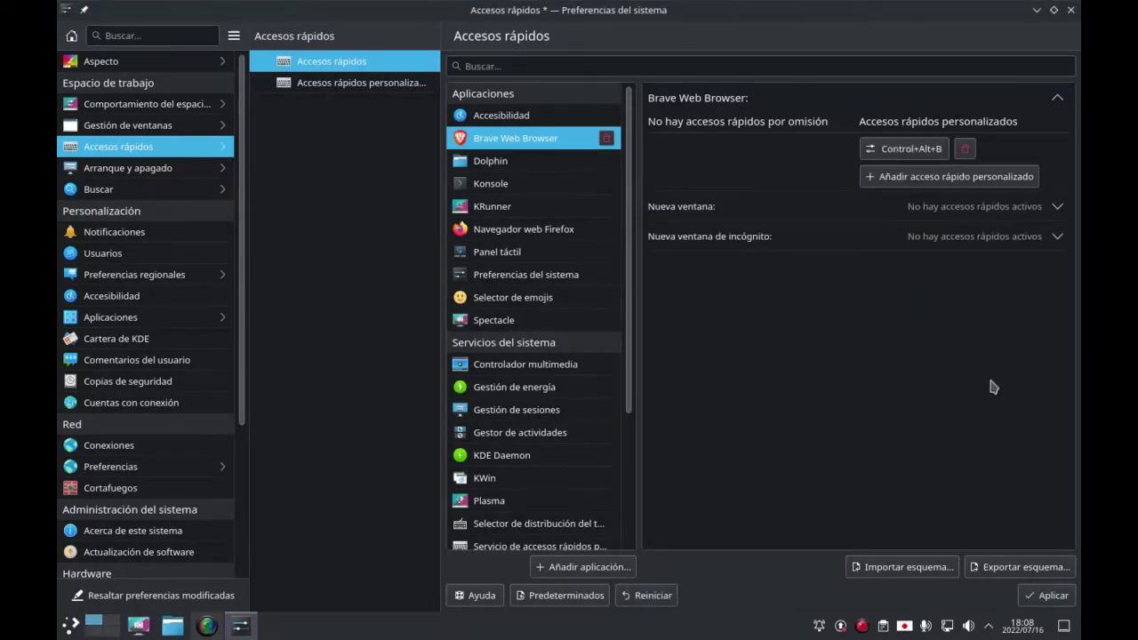
Apply the custom Control+Alt+B shortcut for Brave Web Browser and close the system settings.
{"action": "left_click", "coordinate": [1050, 597]}
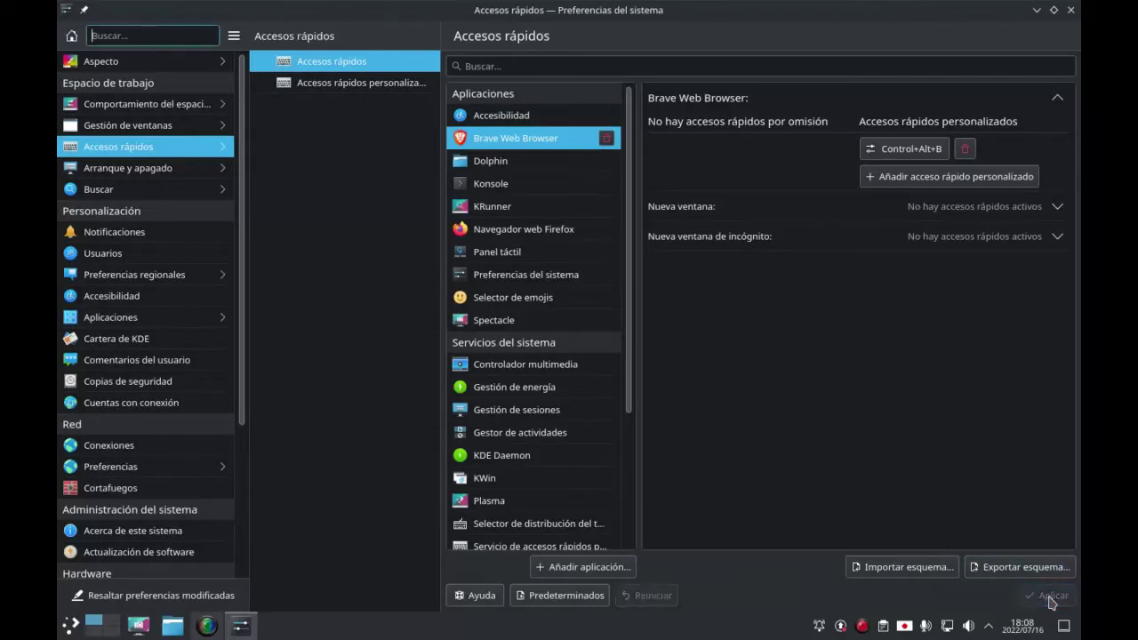
{"action": "left_click", "coordinate": [1071, 10]}
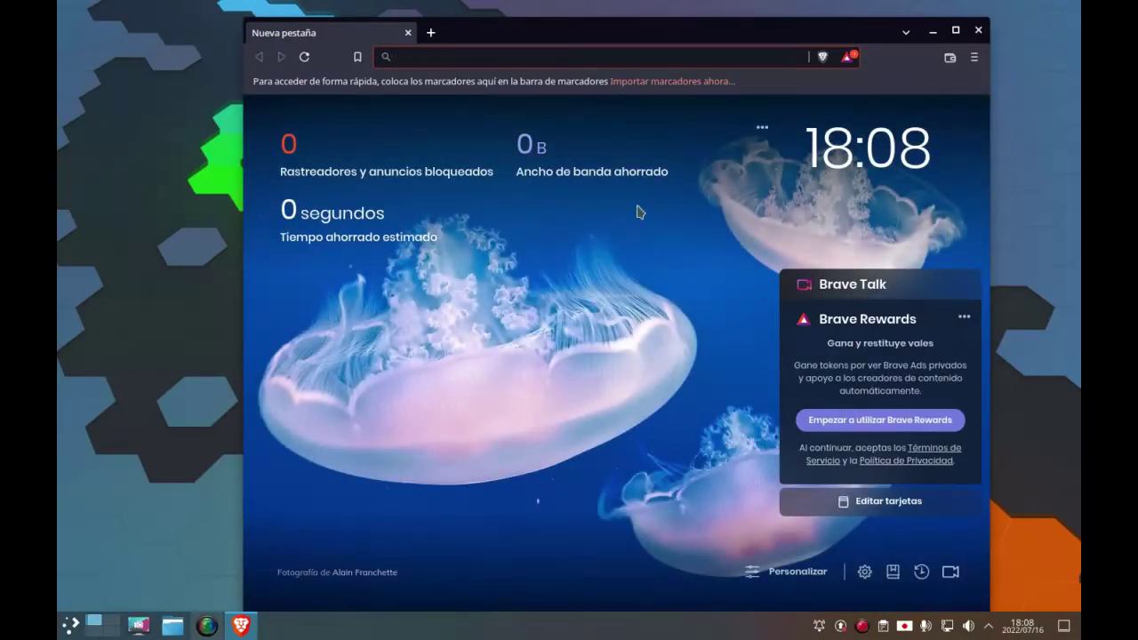
Test the Control+Alt+B shortcut on the desktop and close the Brave window it launches.
{"action": "left_click_drag", "start_coordinate": [756, 35], "coordinate": [735, 36]}
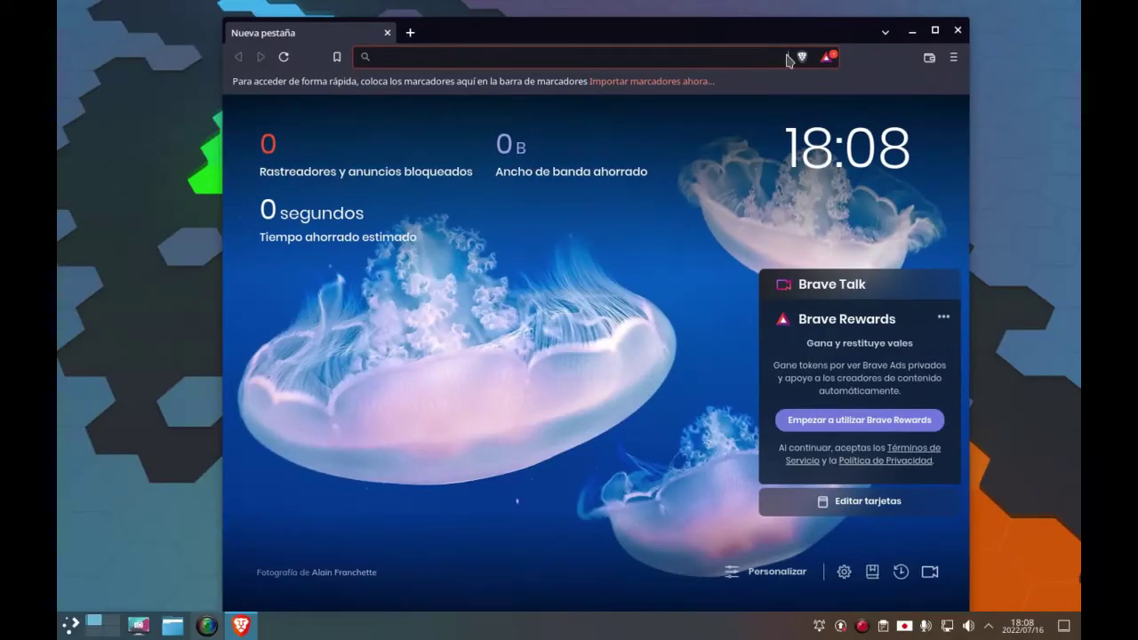
{"action": "left_click", "coordinate": [958, 31]}
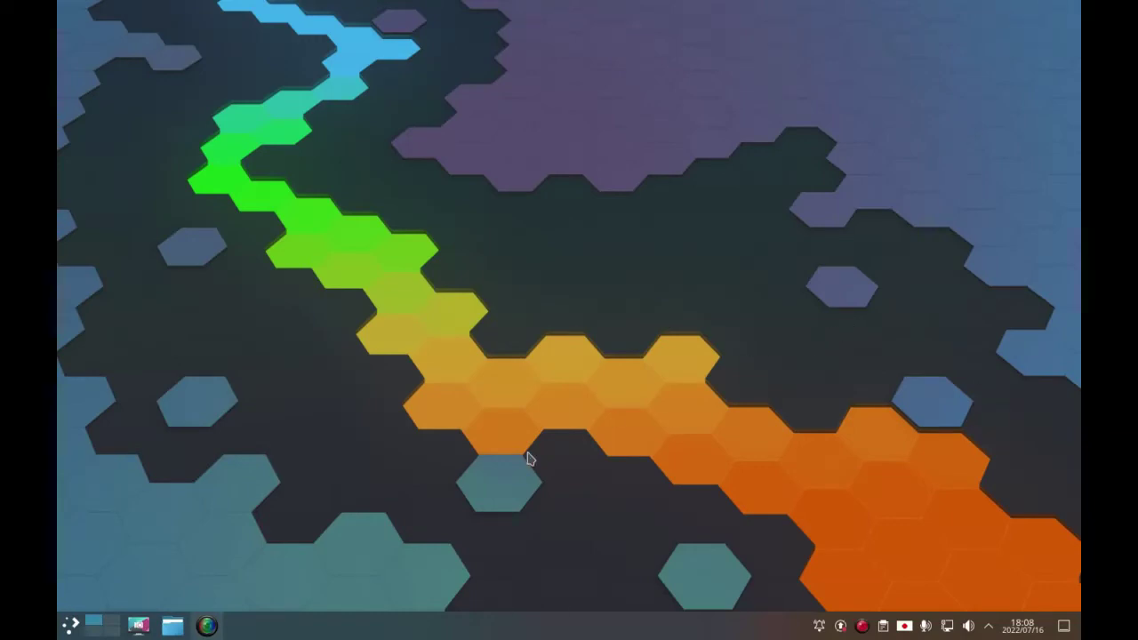
Launch Kate and the VLC media player, and move the VLC window aside so that Kate stays partly uncovered.
{"action": "left_click", "coordinate": [63, 631]}
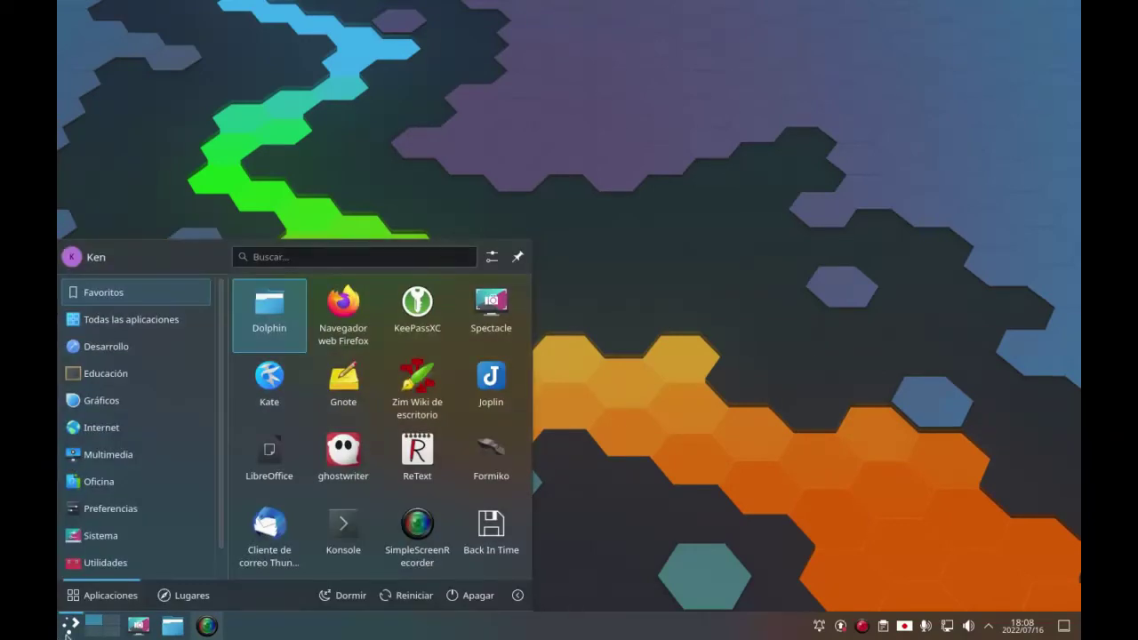
{"action": "left_click", "coordinate": [272, 391]}
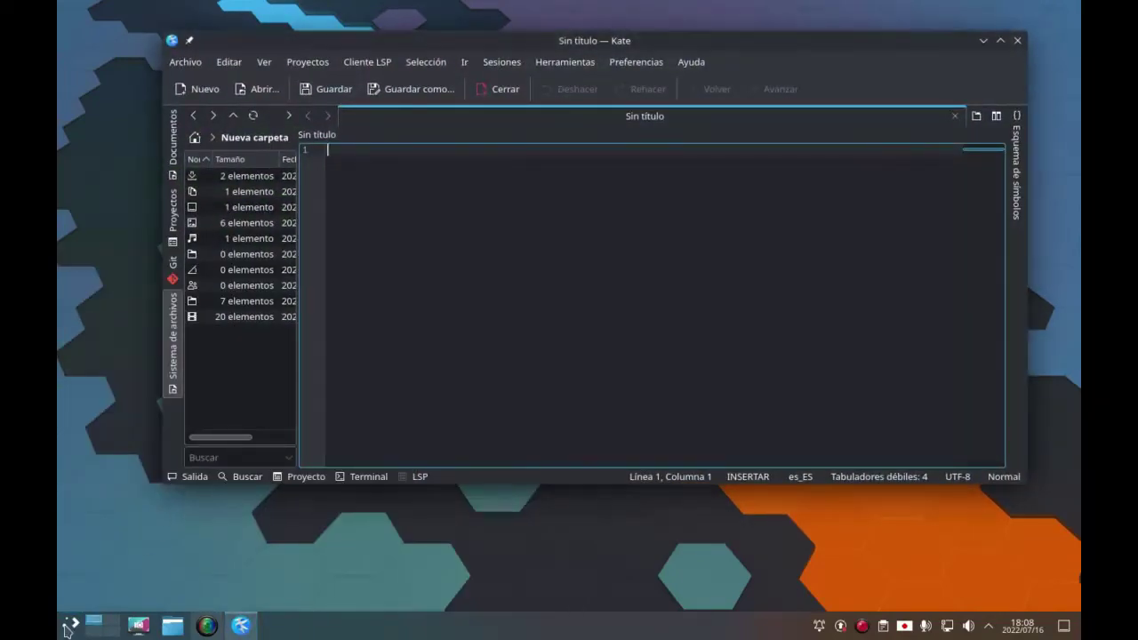
{"action": "left_click", "coordinate": [70, 625]}
{"action": "mouse_move", "coordinate": [120, 465]}
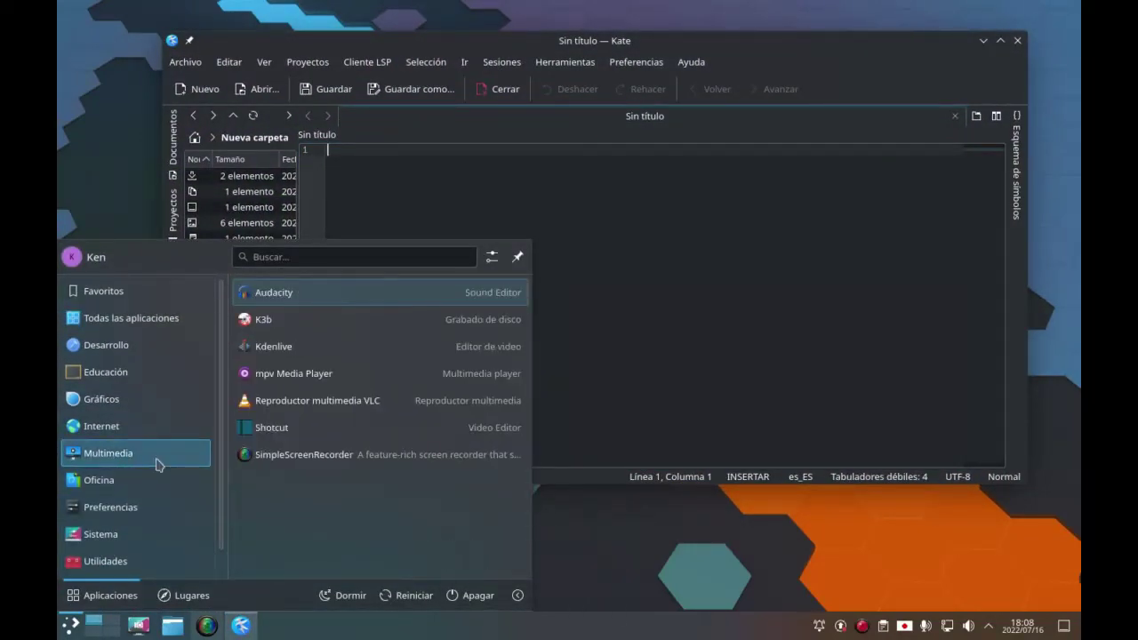
{"action": "left_click", "coordinate": [483, 401]}
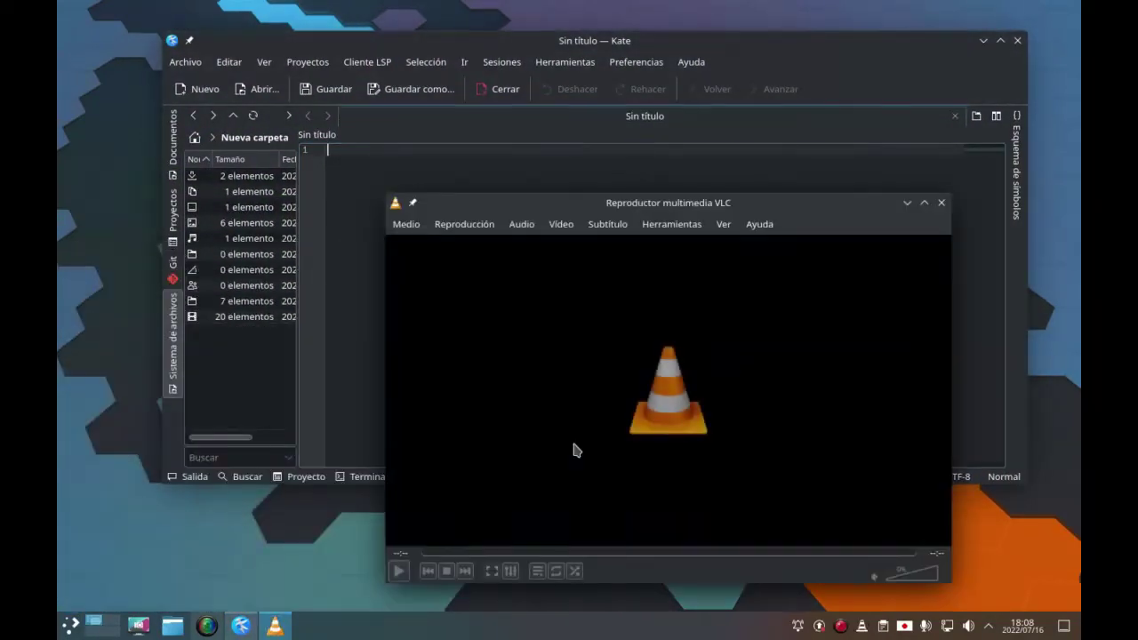
{"action": "left_click_drag", "start_coordinate": [656, 204], "coordinate": [770, 218]}
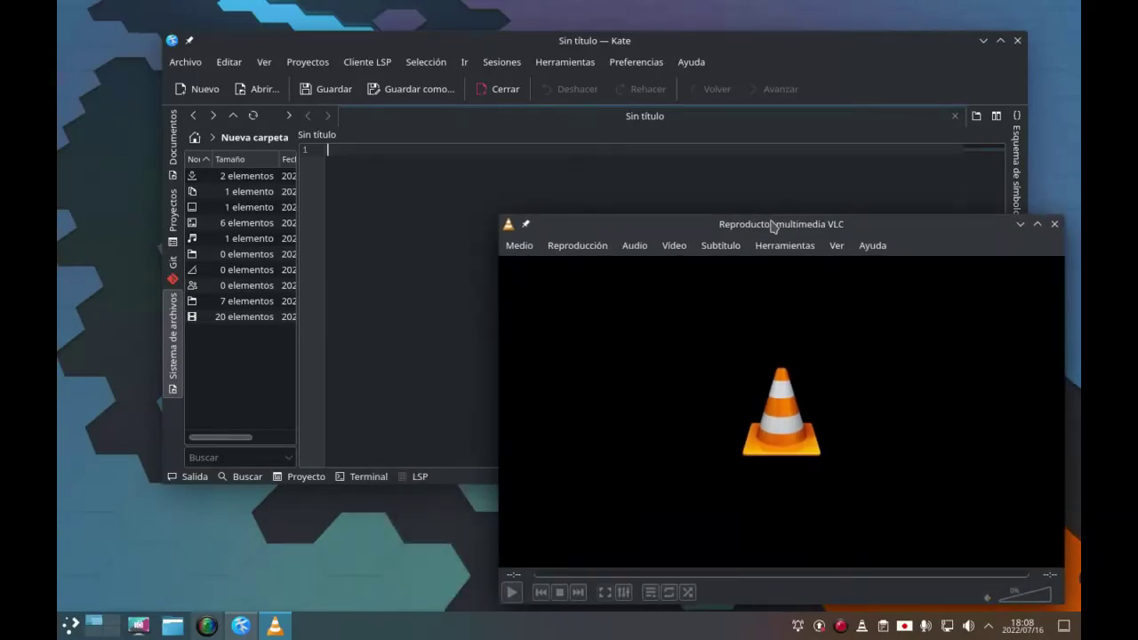
Bring Kate to the front and examine the keyboard shortcuts of its editing commands, such as copy and paste.
{"action": "left_click", "coordinate": [503, 45]}
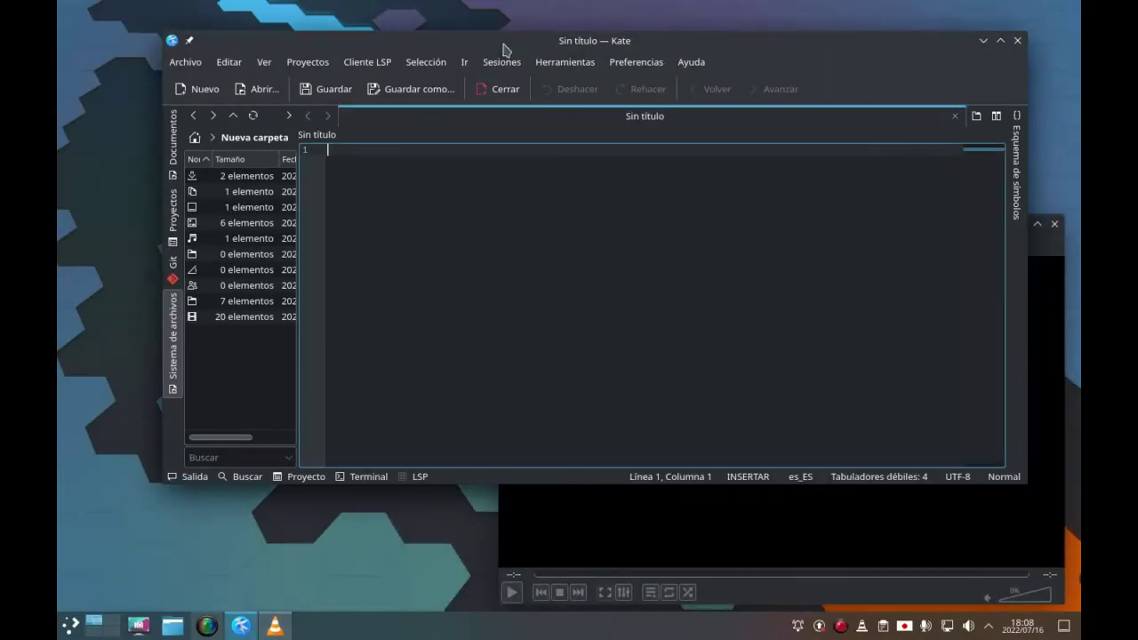
{"action": "left_click", "coordinate": [238, 68]}
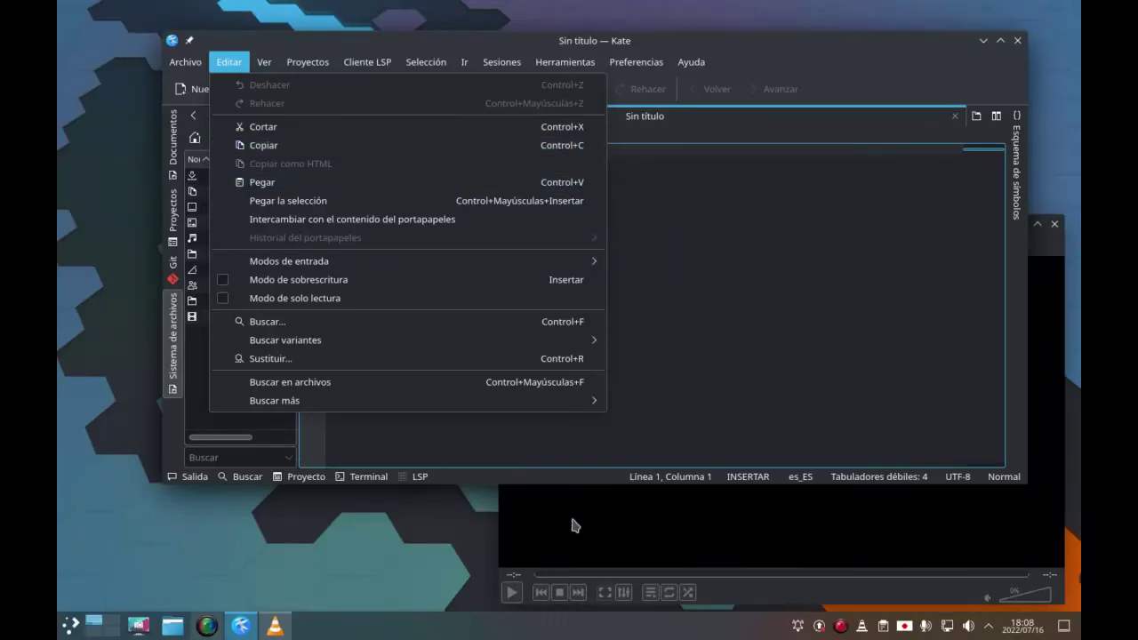
{"action": "left_click", "coordinate": [656, 429]}
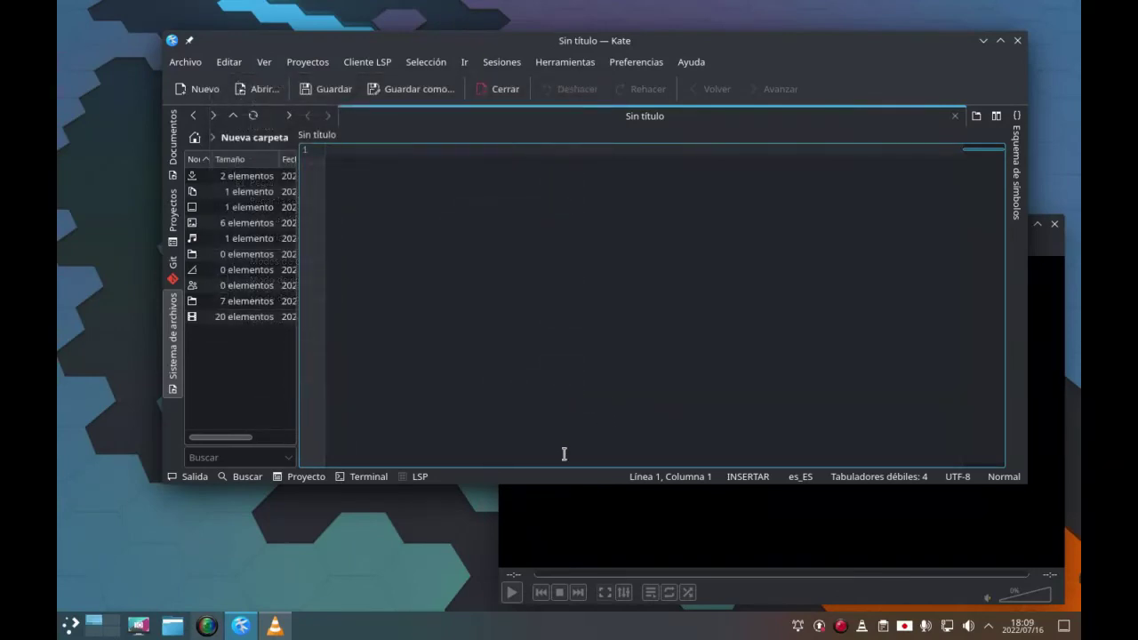
Launch Konsole and examine the keyboard shortcuts of its editing commands for comparison with Kate's.
{"action": "left_click", "coordinate": [548, 539]}
{"action": "left_click", "coordinate": [70, 626]}
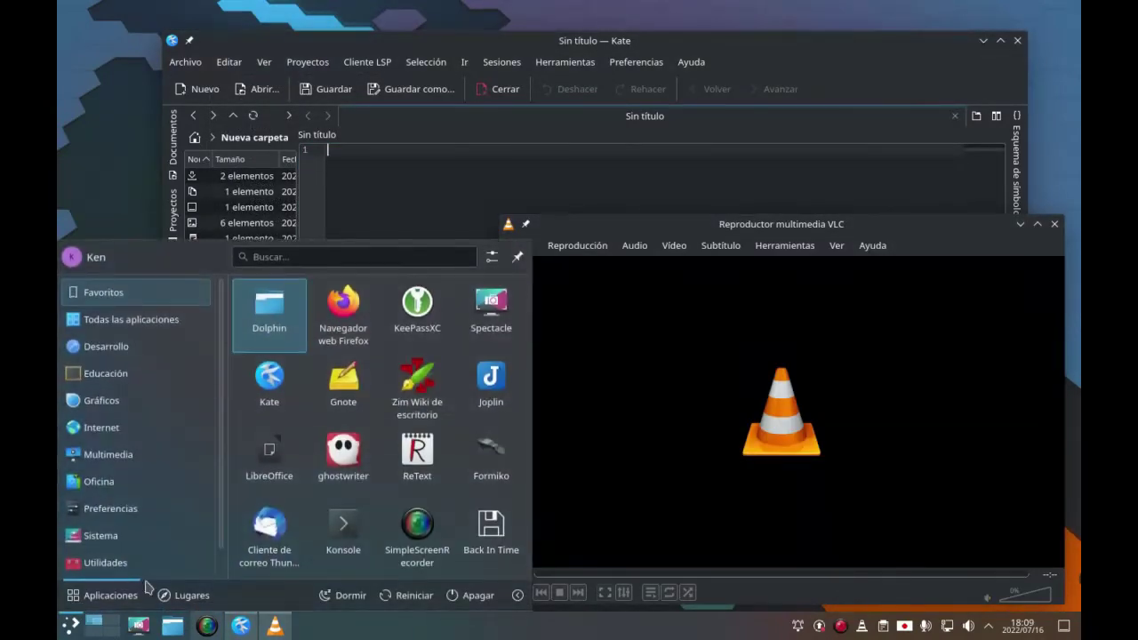
{"action": "left_click", "coordinate": [345, 526]}
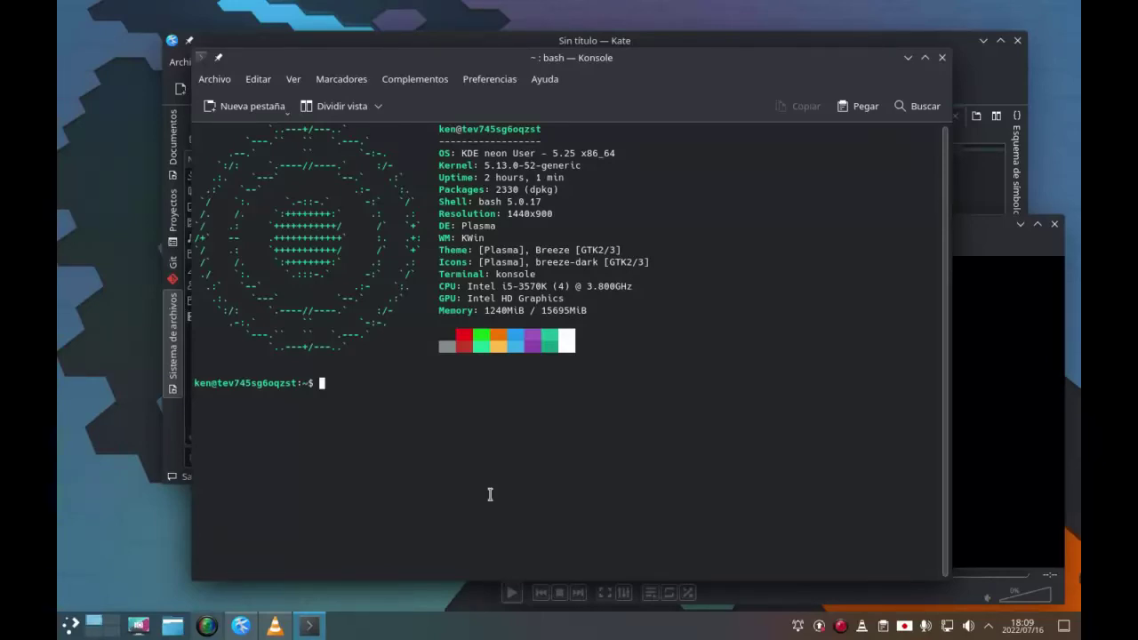
{"action": "left_click", "coordinate": [258, 80]}
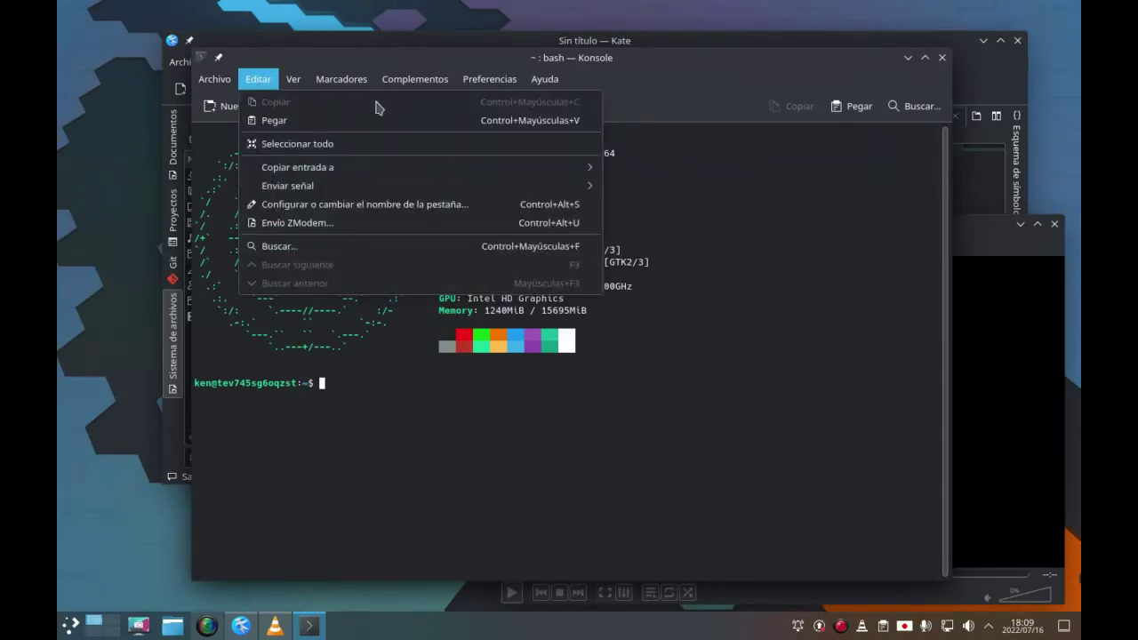